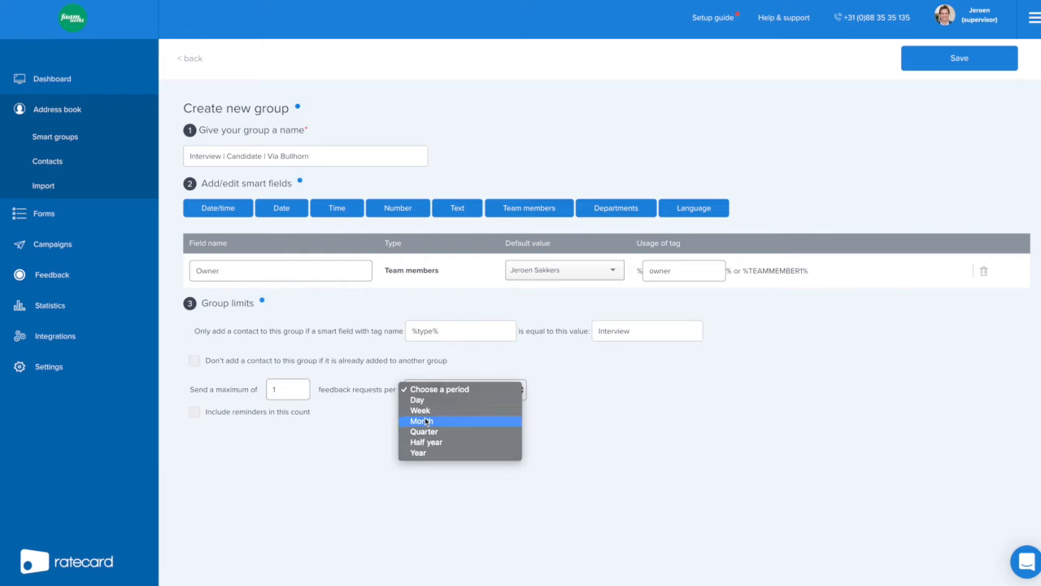
Save the new smart group "Interview | Candidate | Via Bullhorn".
{"action": "left_click", "coordinate": [961, 52]}
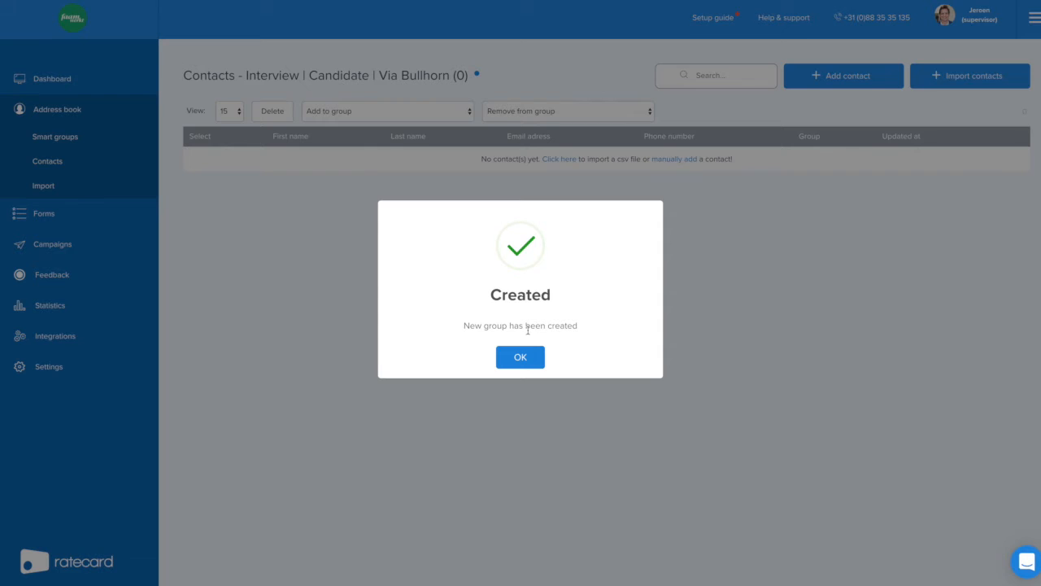
{"action": "left_click", "coordinate": [521, 358]}
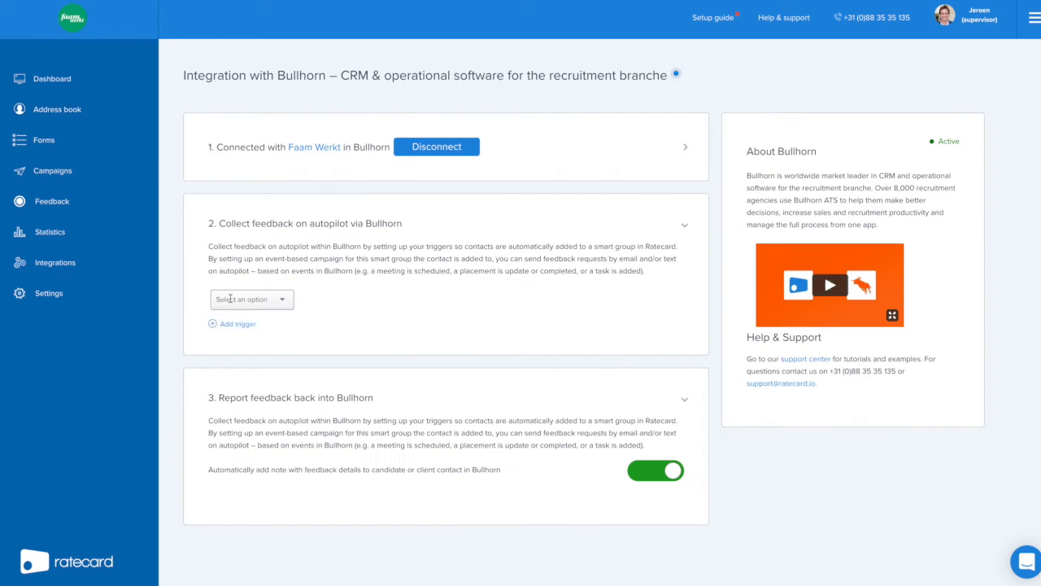
Create and save a Bullhorn trigger that adds or updates a Candidate in "Interview | Candidate | Via Bullhorn" if Meeting is scheduled.
{"action": "left_click", "coordinate": [232, 300]}
{"action": "left_click", "coordinate": [236, 326]}
{"action": "left_click", "coordinate": [354, 304]}
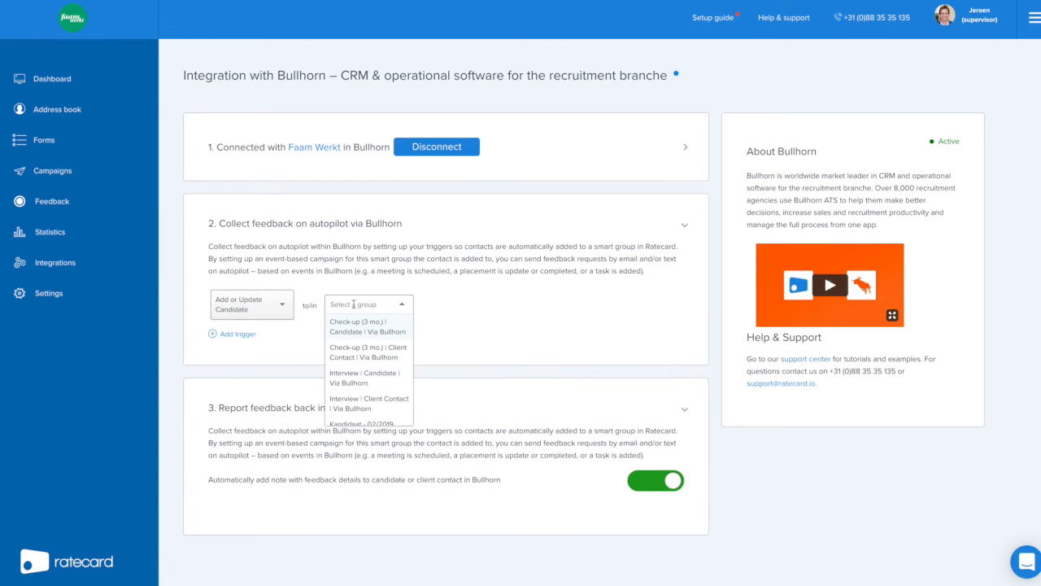
{"action": "left_click", "coordinate": [354, 379]}
{"action": "left_click", "coordinate": [450, 308]}
{"action": "left_click", "coordinate": [462, 363]}
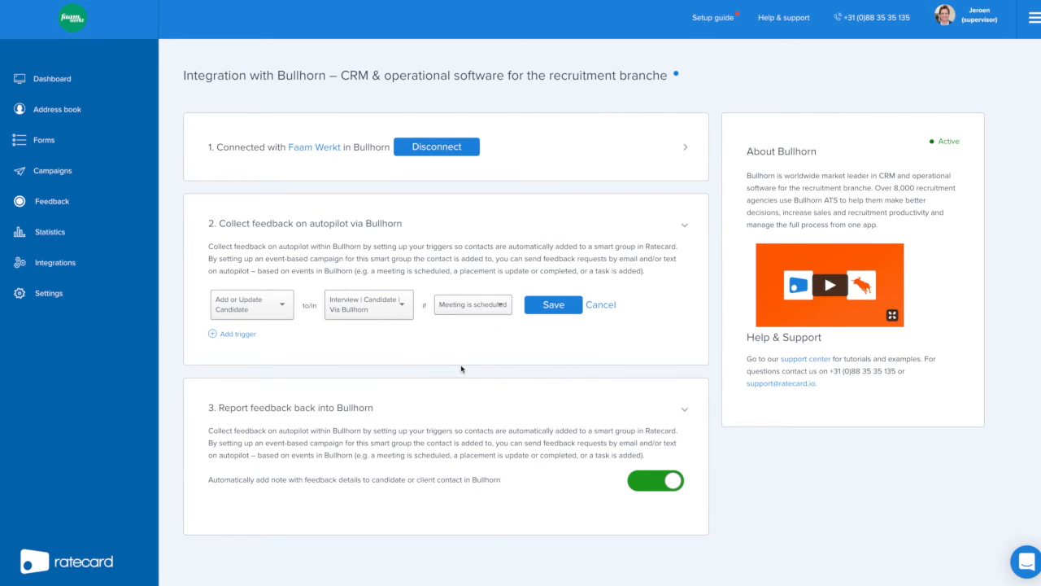
{"action": "left_click", "coordinate": [547, 307]}
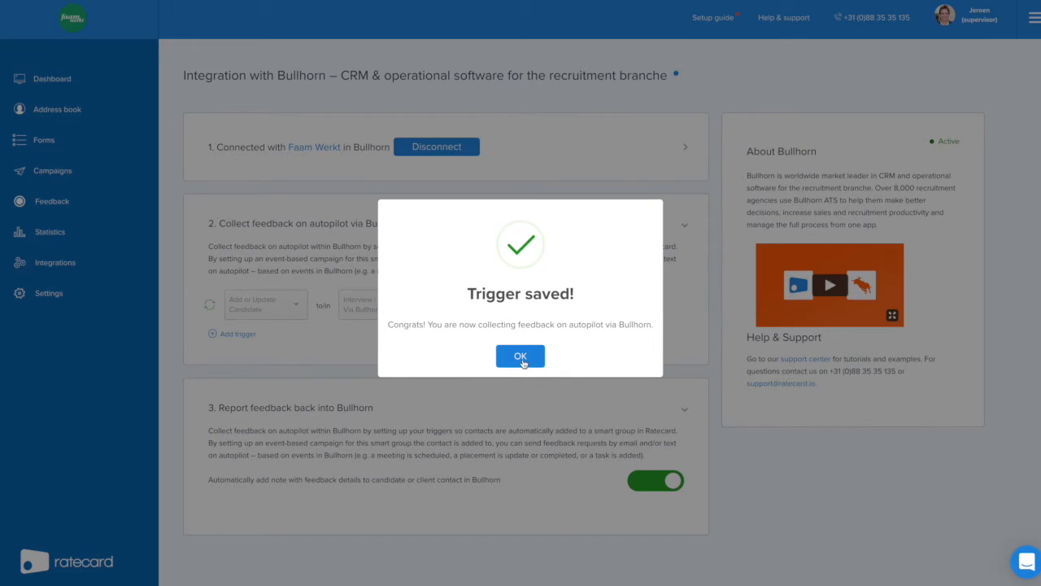
{"action": "left_click", "coordinate": [522, 363]}
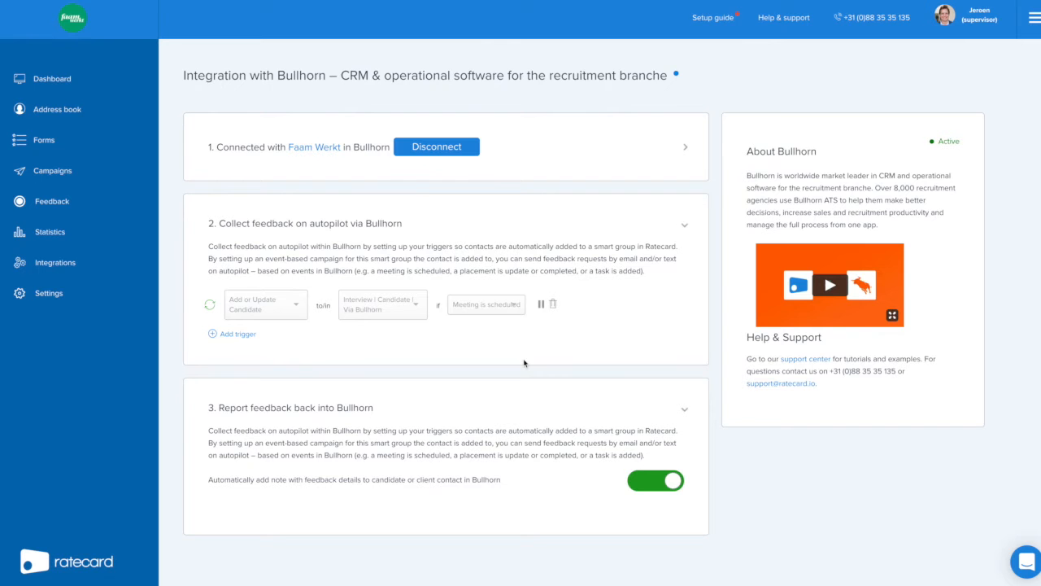
Add and save a second trigger that adds or updates a ClientContact in "Interview | Client Contact | Via Bullhorn" if Meeting is scheduled.
{"action": "left_click", "coordinate": [236, 336]}
{"action": "left_click", "coordinate": [237, 340]}
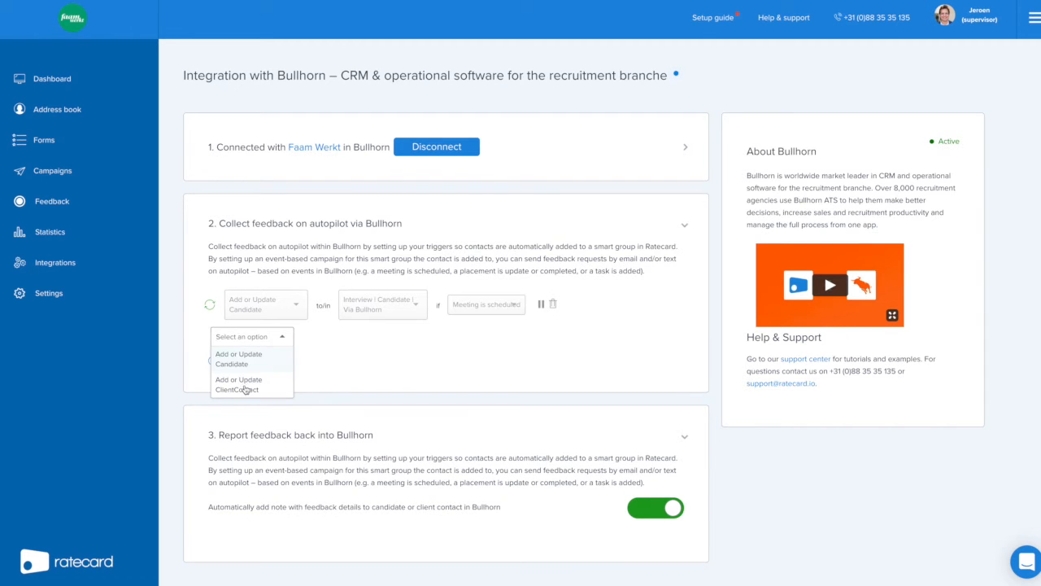
{"action": "left_click", "coordinate": [246, 390]}
{"action": "left_click", "coordinate": [348, 345]}
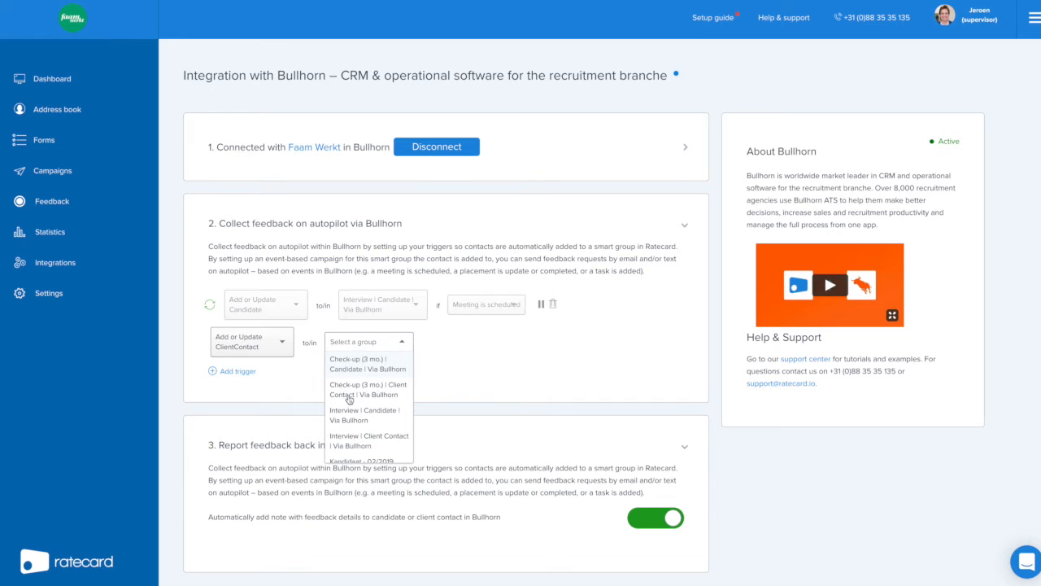
{"action": "left_click", "coordinate": [354, 440]}
{"action": "left_click", "coordinate": [464, 340]}
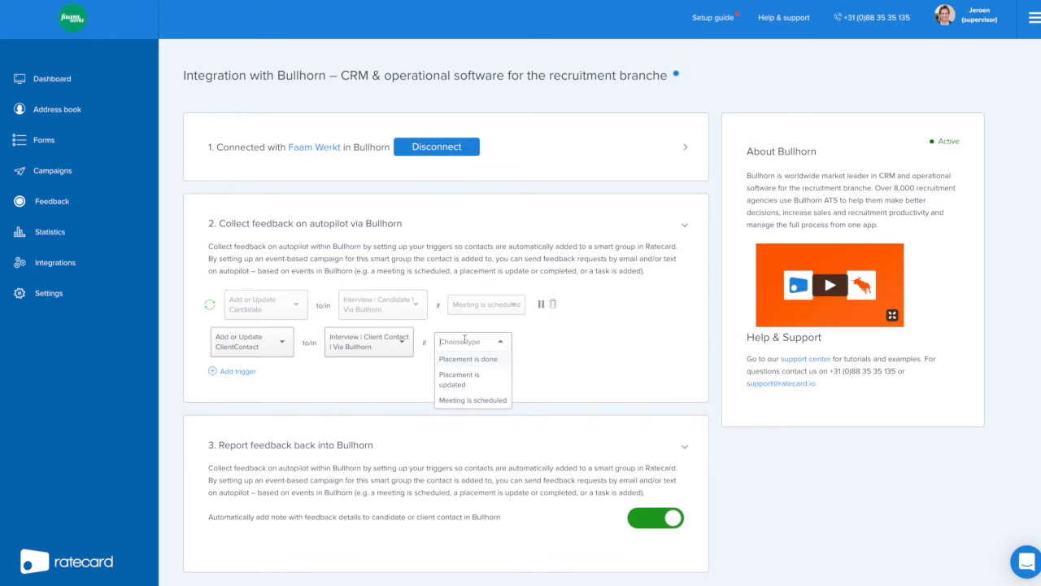
{"action": "left_click", "coordinate": [465, 401]}
{"action": "left_click", "coordinate": [551, 342]}
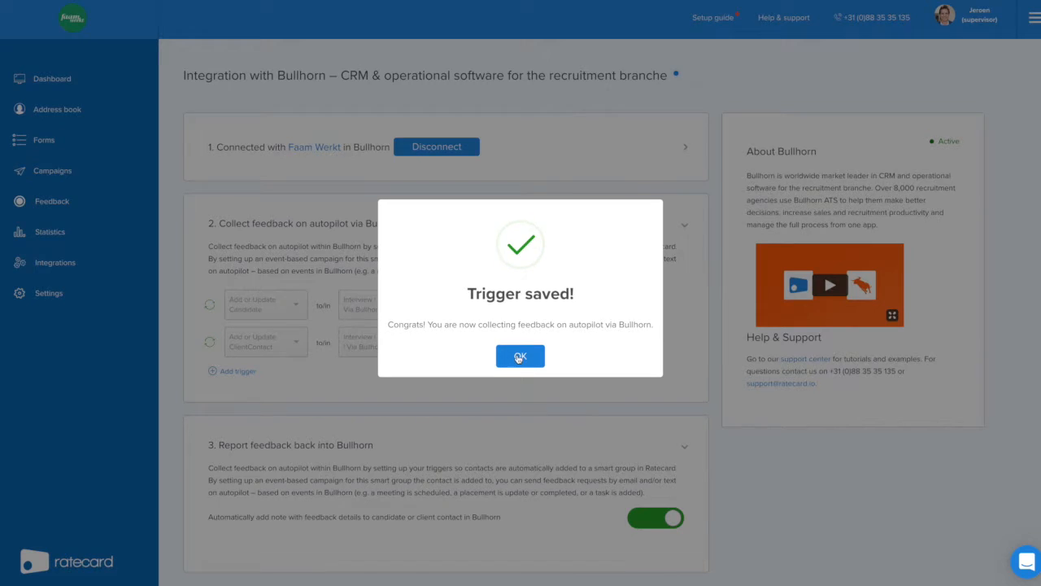
{"action": "left_click", "coordinate": [519, 358]}
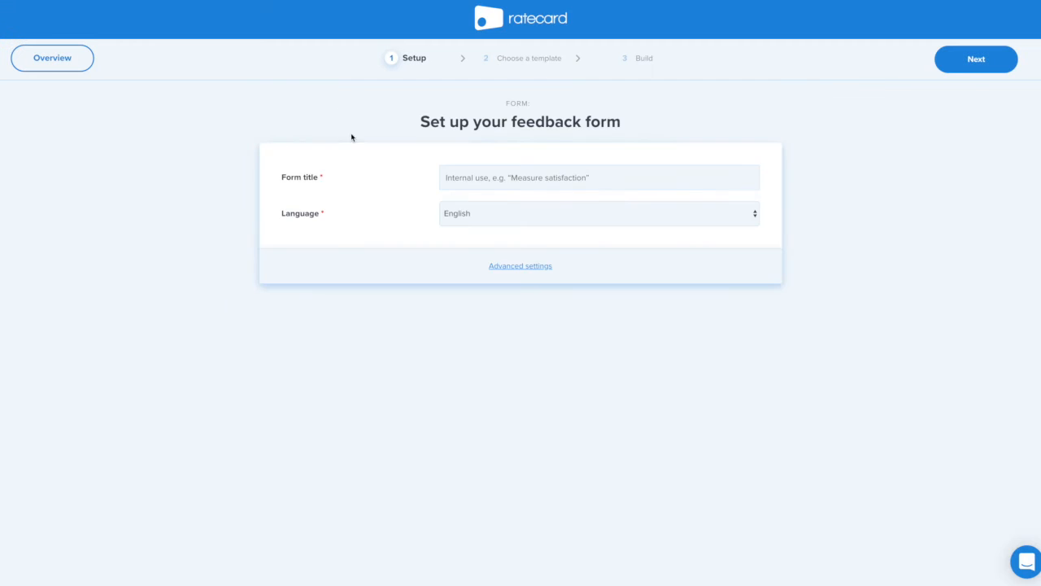
Create and publish a feedback form in English titled "Interview | Candidate".
{"action": "type", "text": "Interview"}
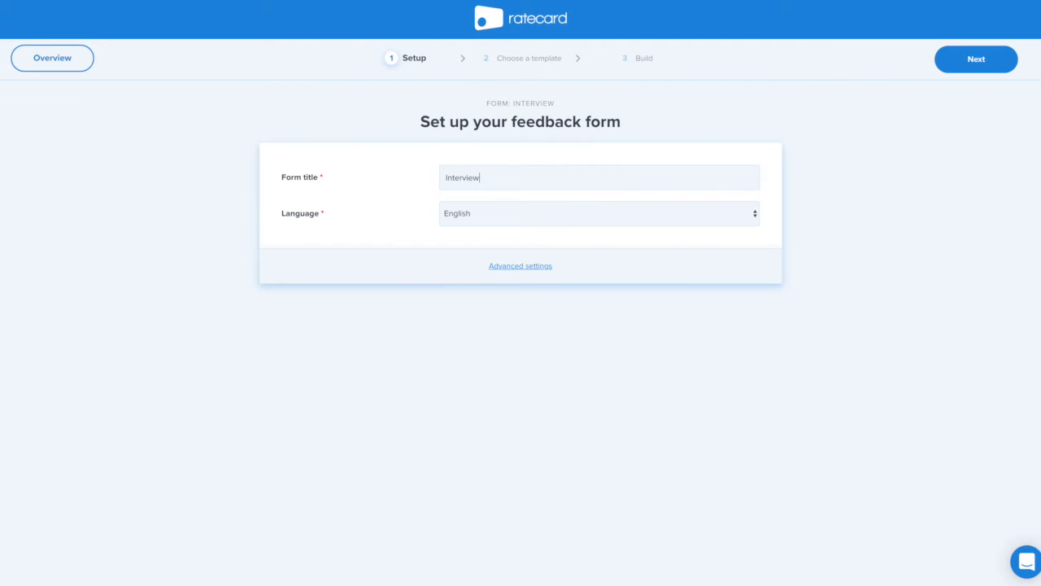
{"action": "type", "text": " | Candidate"}
{"action": "left_click", "coordinate": [527, 266]}
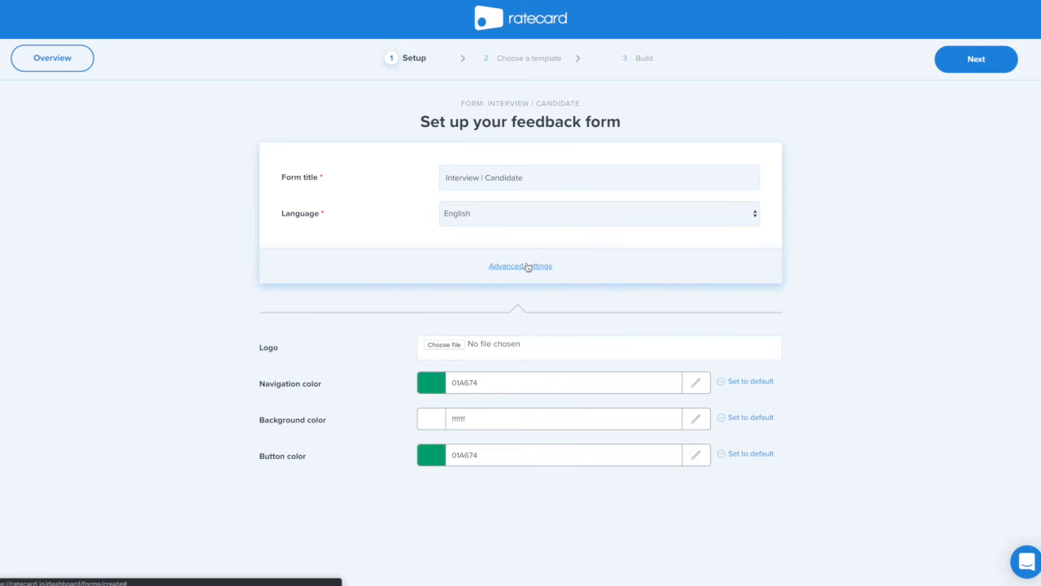
{"action": "left_click", "coordinate": [952, 70]}
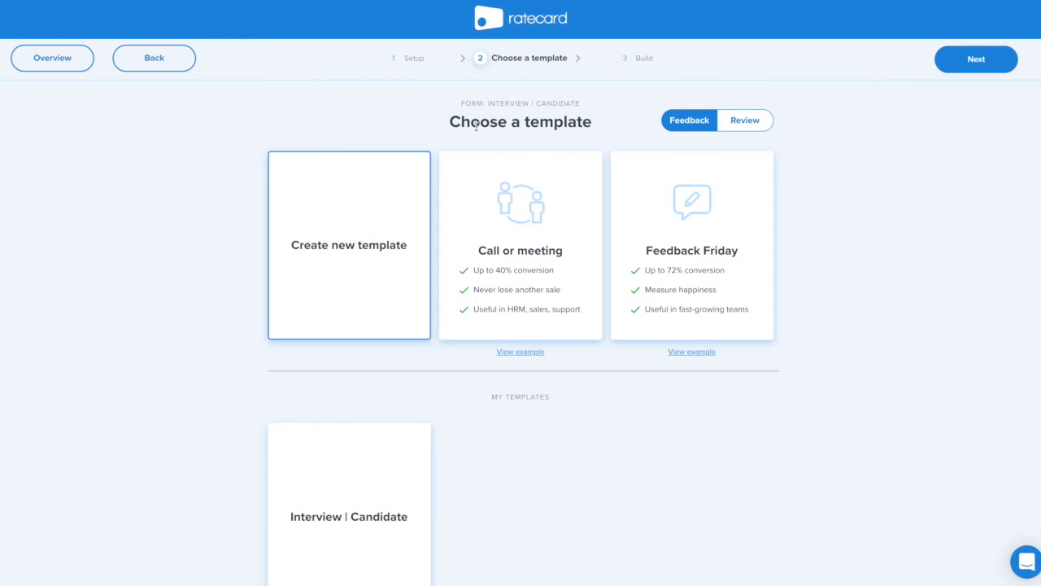
{"action": "left_click", "coordinate": [984, 58]}
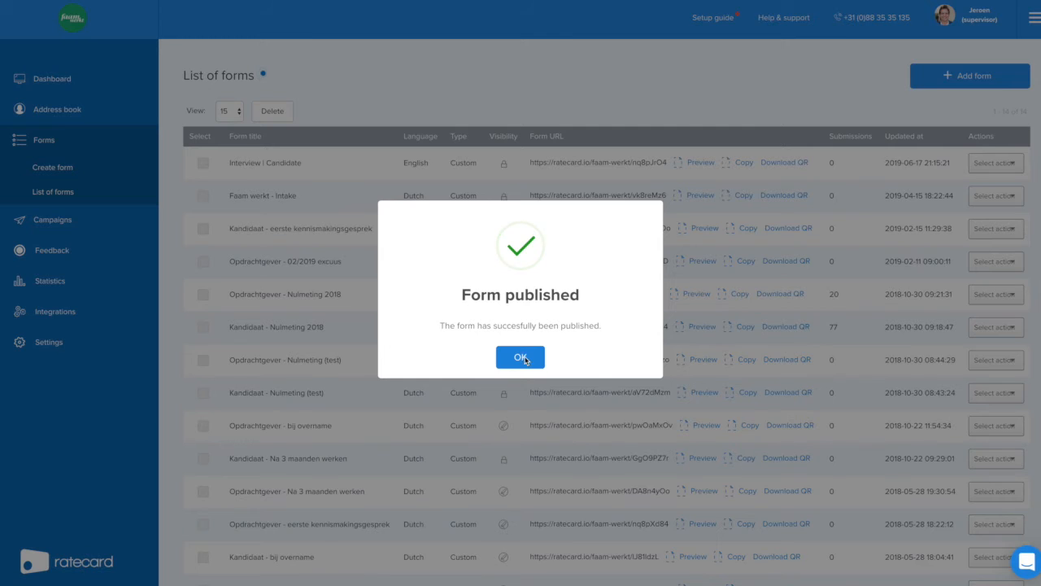
{"action": "left_click", "coordinate": [521, 358]}
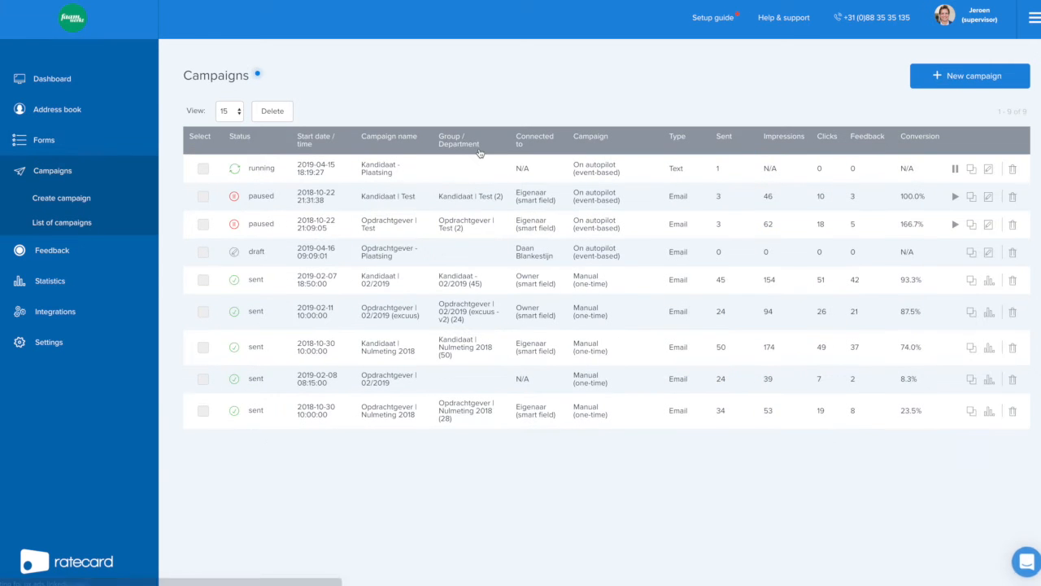
Set up a new campaign named "Interview | Candidate" and continue to composing its message.
{"action": "left_click", "coordinate": [966, 74]}
{"action": "left_click", "coordinate": [986, 76]}
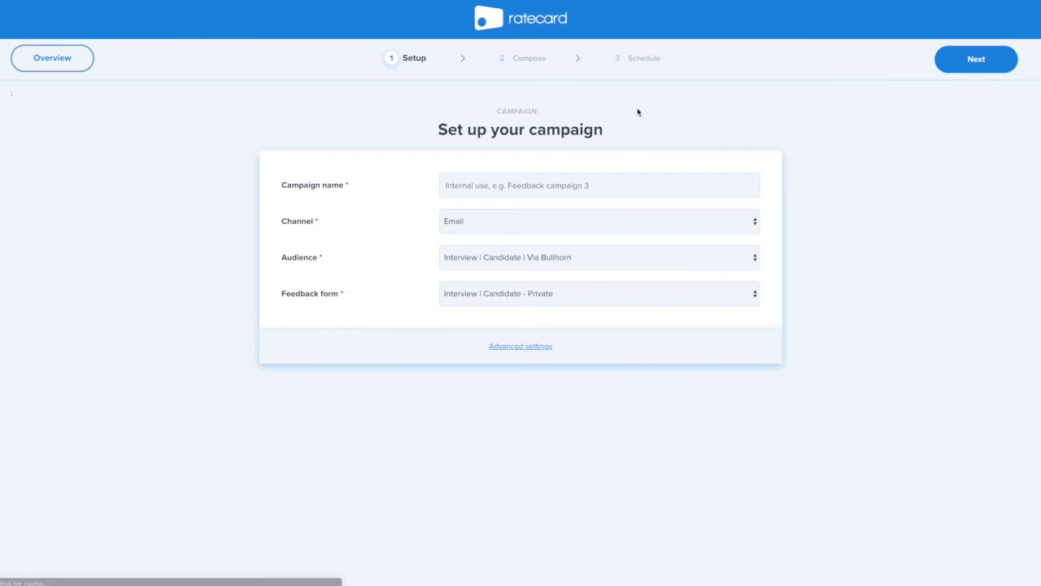
{"action": "left_click", "coordinate": [593, 188]}
{"action": "type", "text": "Interview | Candidate"}
{"action": "left_click", "coordinate": [958, 67]}
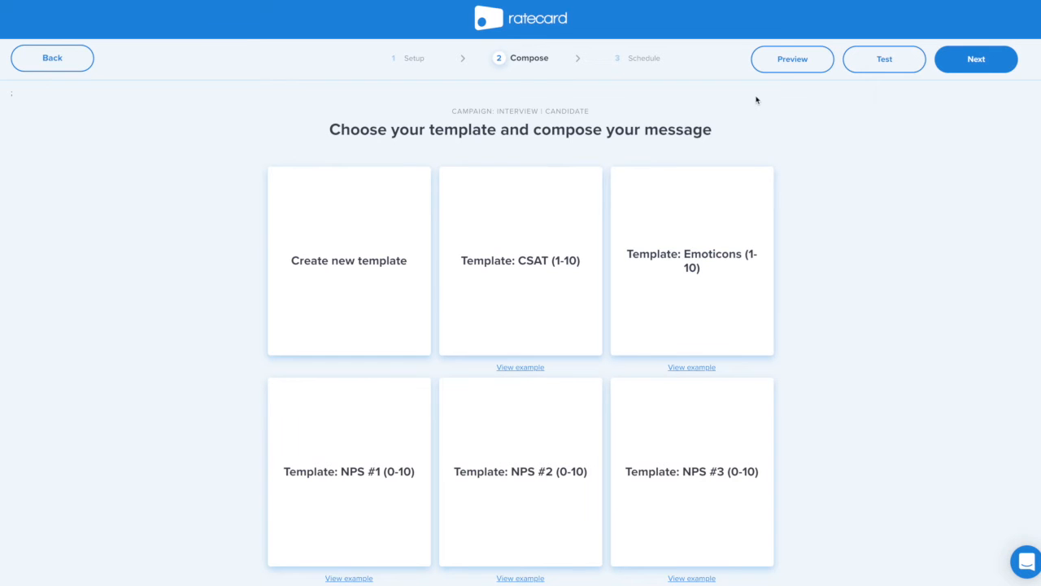
View the example emails of the NPS #1, Emoticons, NPS #2, NPS #3 and CSAT templates.
{"action": "left_click", "coordinate": [360, 577]}
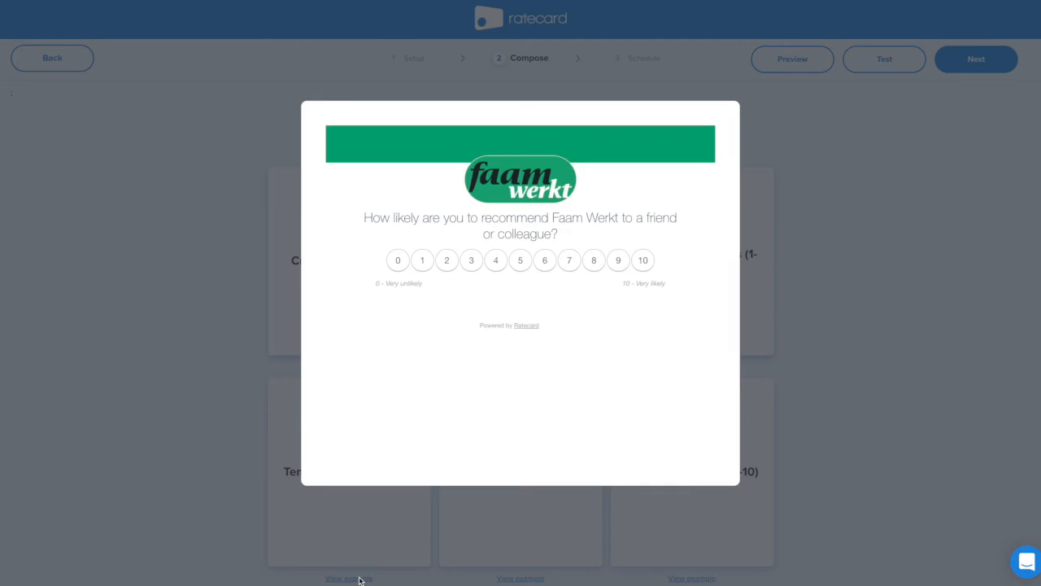
{"action": "left_click", "coordinate": [204, 480]}
{"action": "left_click", "coordinate": [686, 369]}
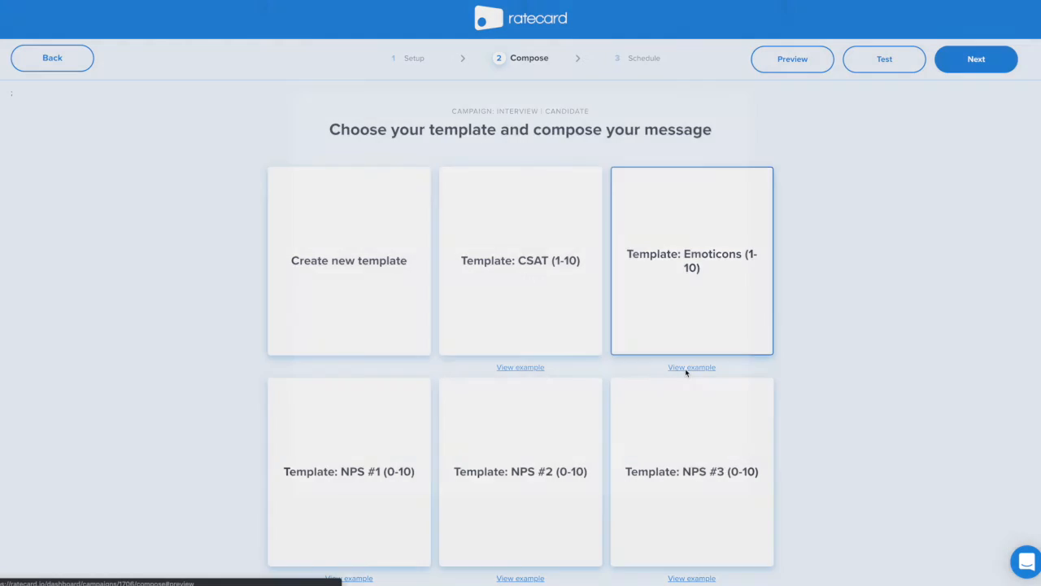
{"action": "left_click", "coordinate": [839, 349]}
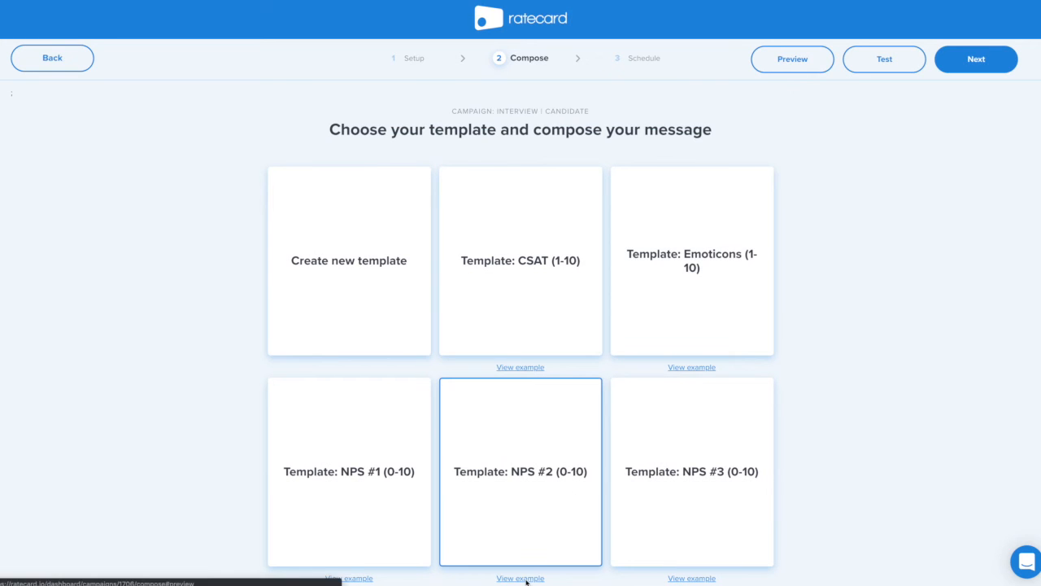
{"action": "left_click", "coordinate": [526, 579]}
{"action": "left_click", "coordinate": [862, 381]}
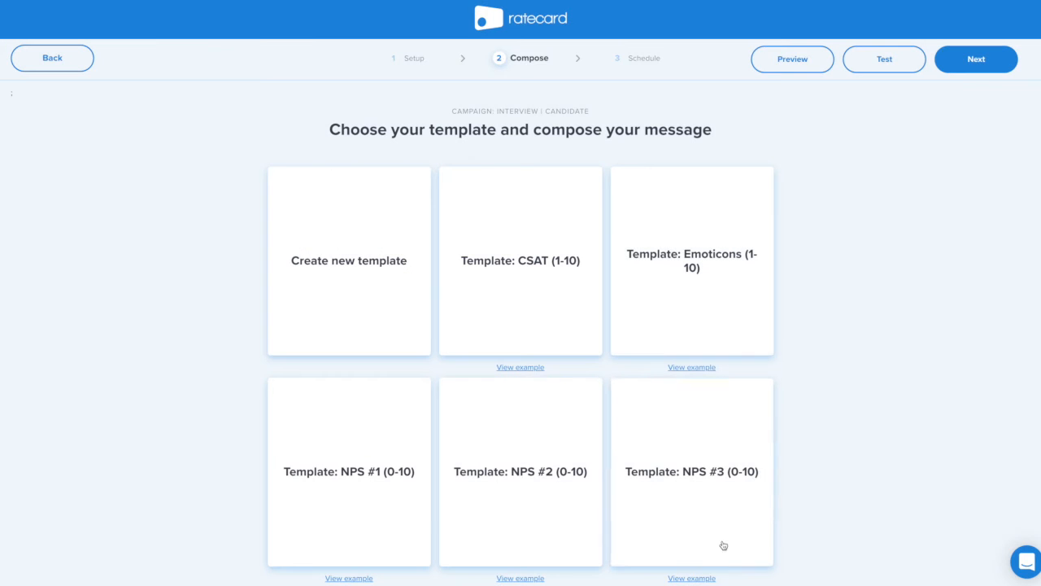
{"action": "left_click", "coordinate": [704, 579]}
{"action": "left_click", "coordinate": [889, 368]}
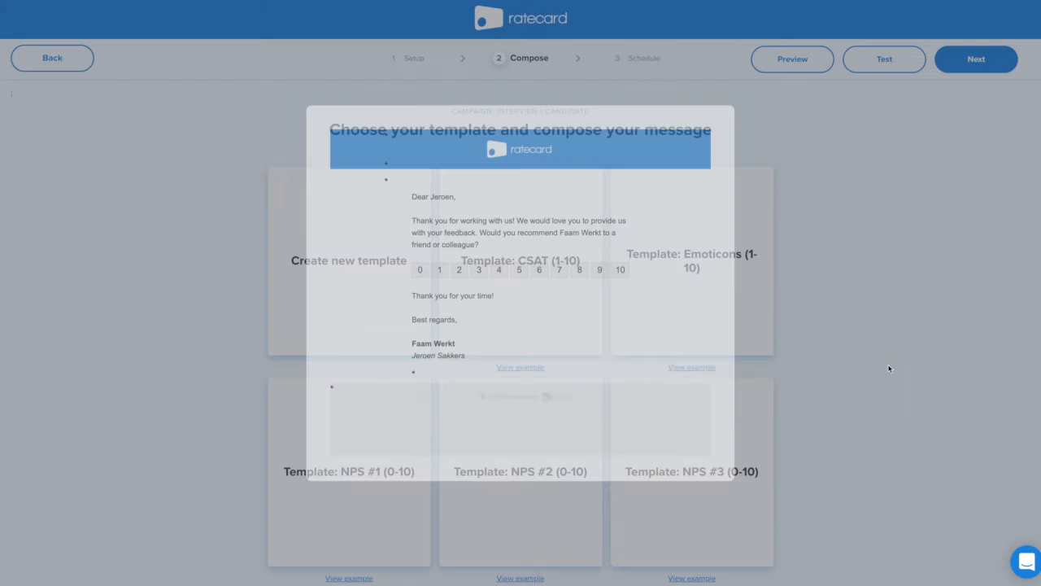
{"action": "left_click", "coordinate": [529, 368]}
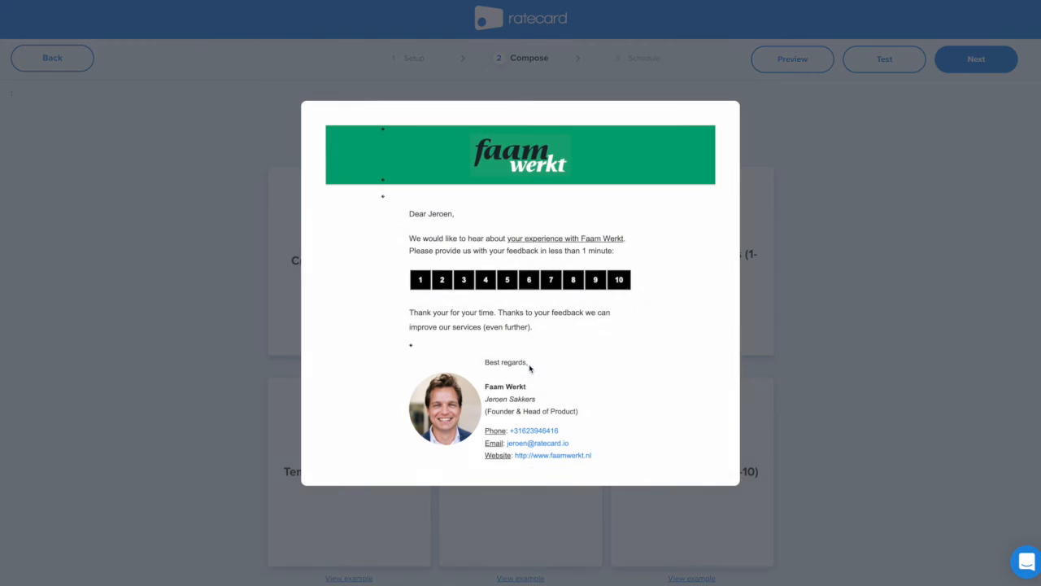
{"action": "left_click", "coordinate": [845, 298]}
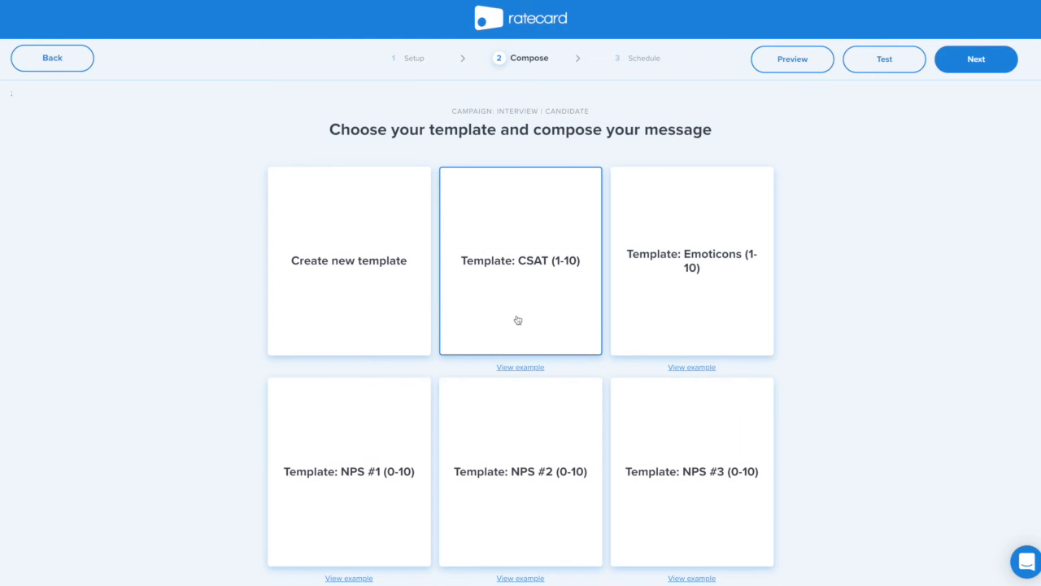
Choose the CSAT (1-10) template and set the email subject to "%FIRSTNAME%, how do you rate our interview?".
{"action": "left_click", "coordinate": [517, 320]}
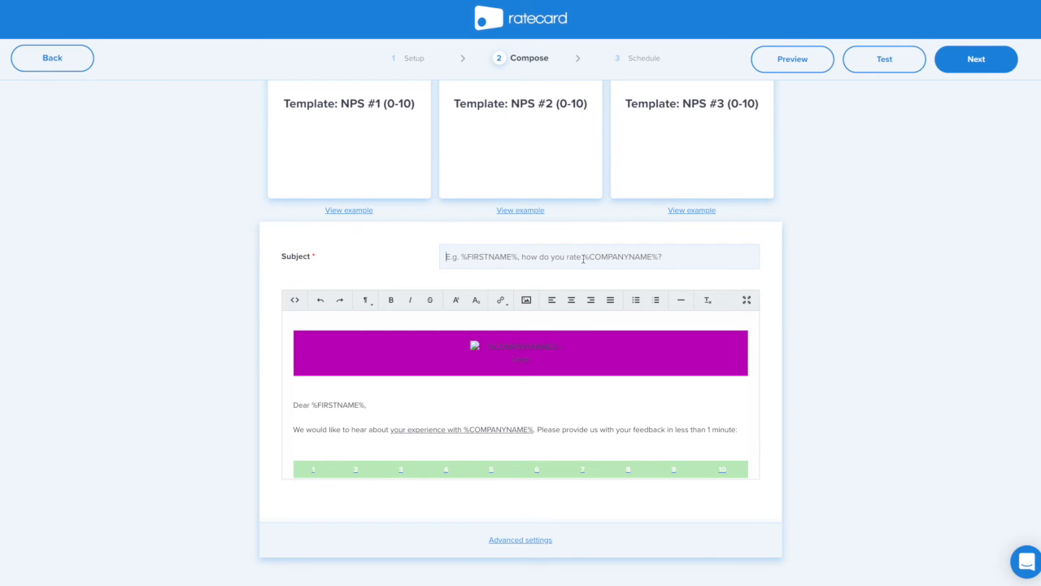
{"action": "type", "text": "%FI"}
{"action": "left_click", "coordinate": [546, 277]}
{"action": "type", "text": ", how do you rate our interview?"}
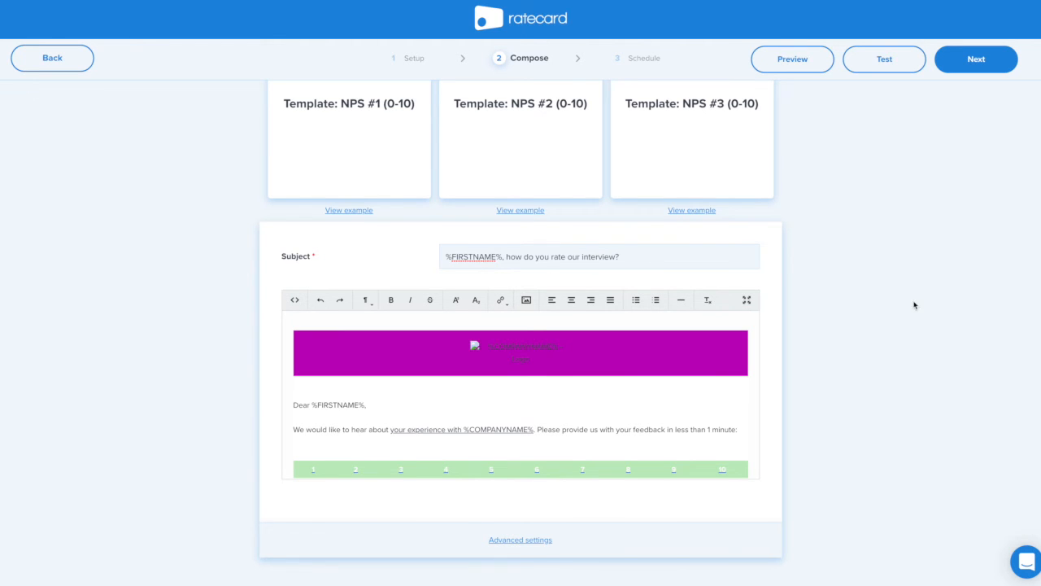
Preview the composed campaign email and open its test option.
{"action": "left_click", "coordinate": [810, 53]}
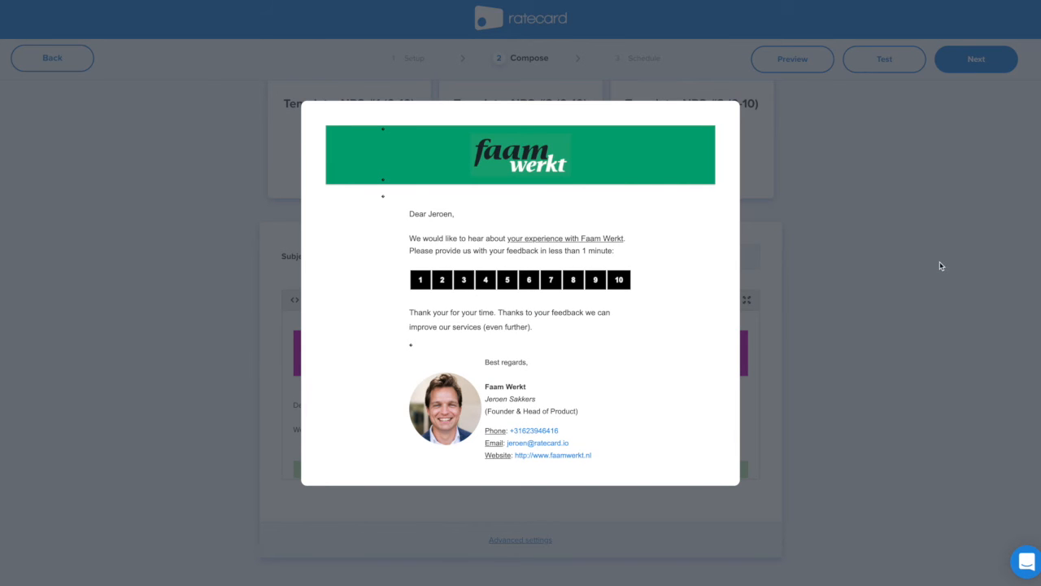
{"action": "left_click", "coordinate": [941, 266]}
{"action": "left_click", "coordinate": [901, 62]}
{"action": "left_click", "coordinate": [576, 309]}
Continue to scheduling, look at the recurring and manual options, and choose On autopilot (event-based).
{"action": "left_click", "coordinate": [973, 69]}
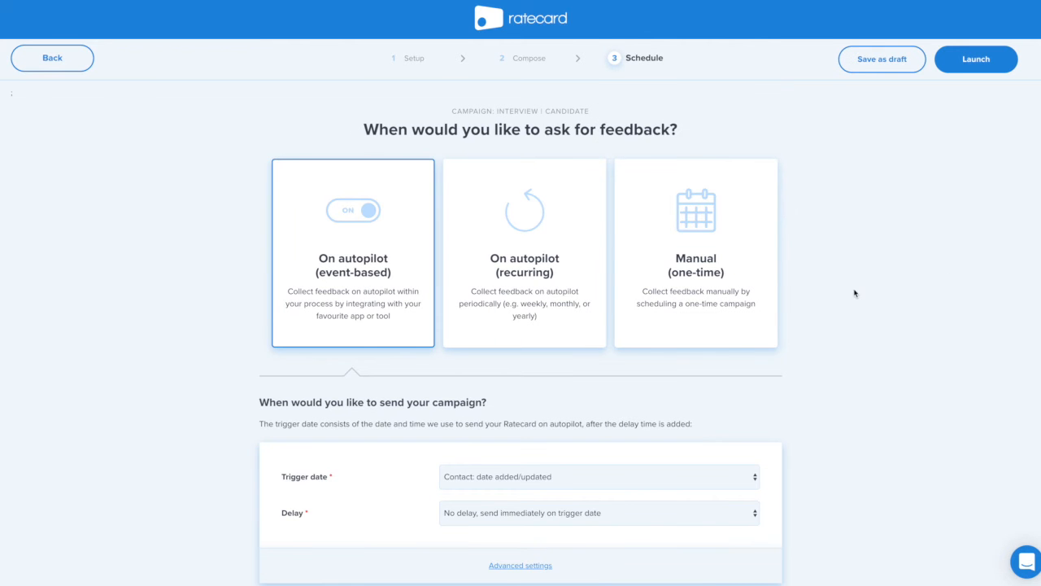
{"action": "left_click", "coordinate": [542, 282]}
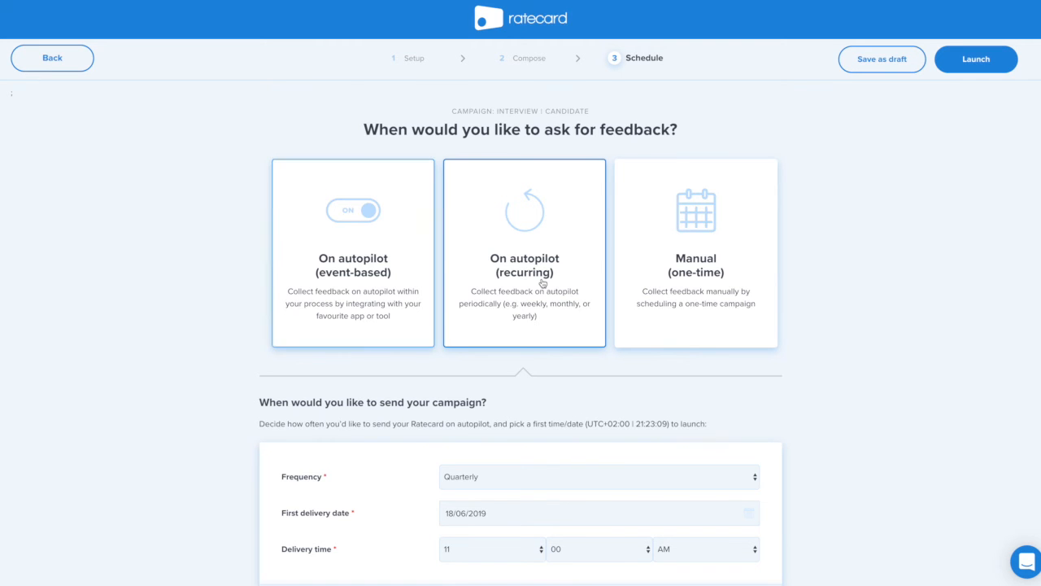
{"action": "left_click", "coordinate": [675, 289]}
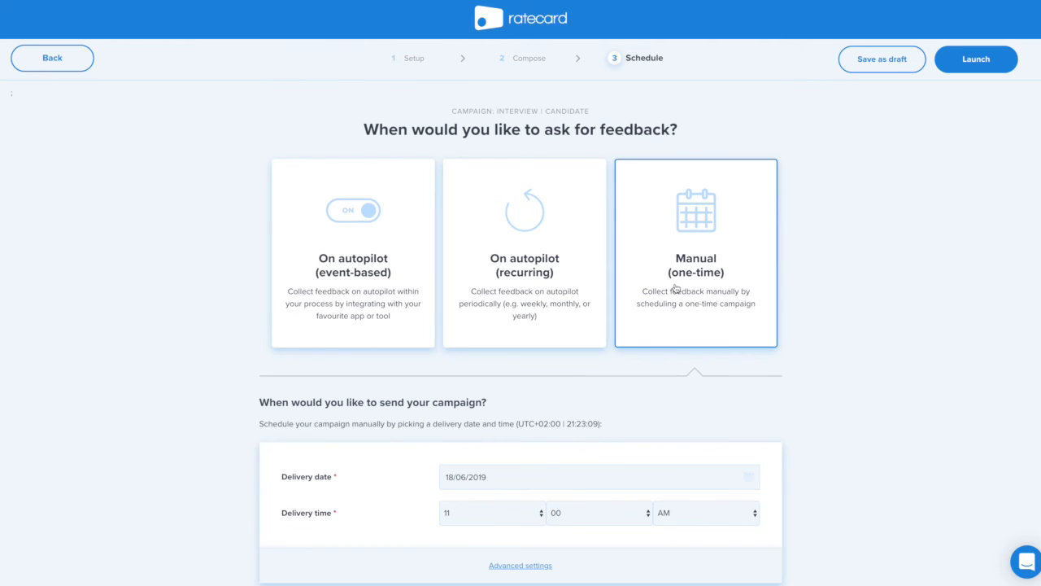
{"action": "left_click", "coordinate": [331, 295]}
Set the campaign's trigger date to Appointment: end date.
{"action": "left_click", "coordinate": [492, 477]}
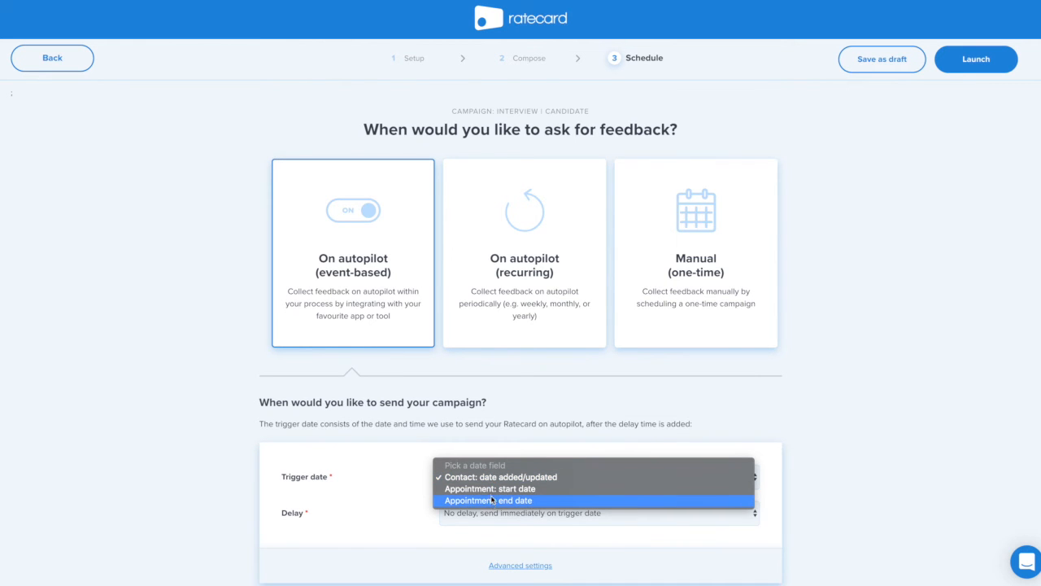
{"action": "left_click", "coordinate": [491, 448]}
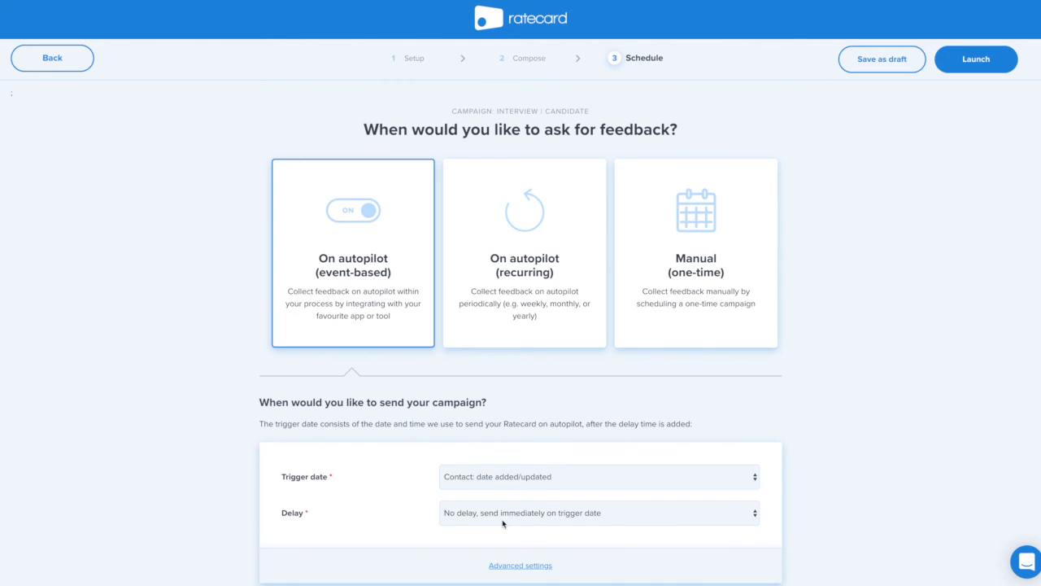
{"action": "left_click", "coordinate": [503, 487]}
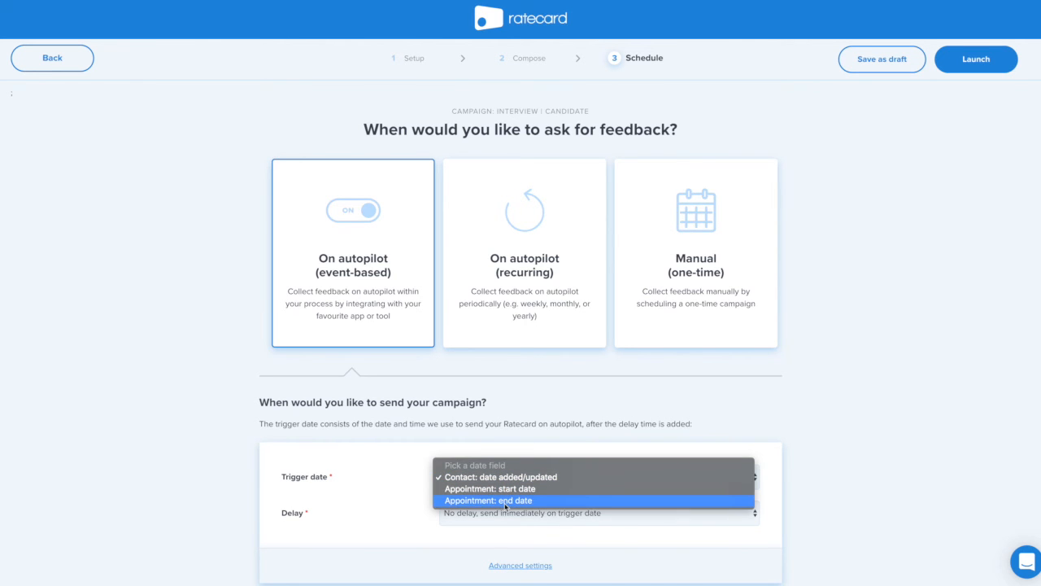
{"action": "left_click", "coordinate": [504, 501]}
Send the campaign with a delay of 1 hour after the trigger date.
{"action": "left_click", "coordinate": [505, 514]}
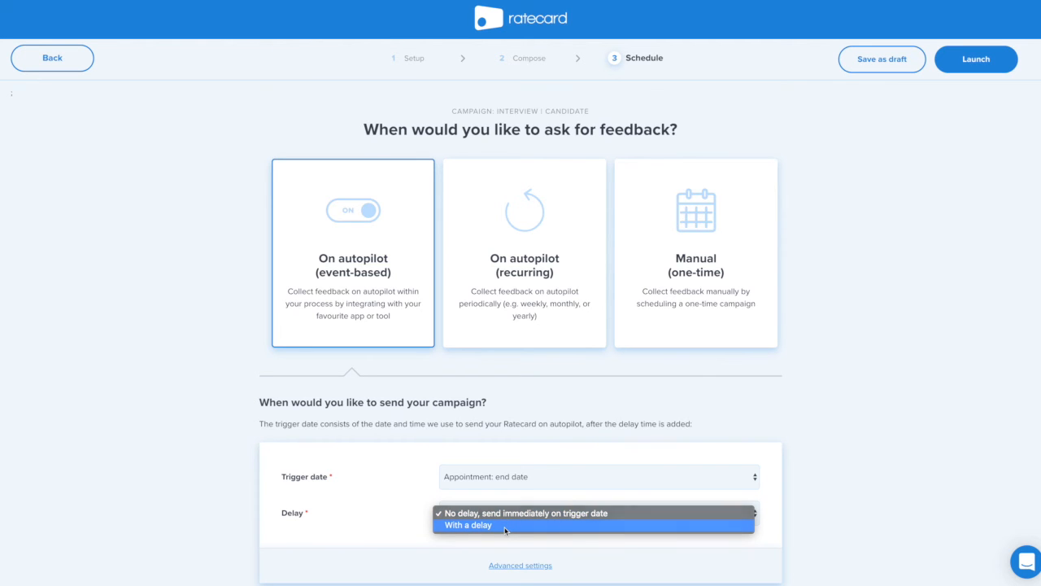
{"action": "left_click", "coordinate": [504, 526]}
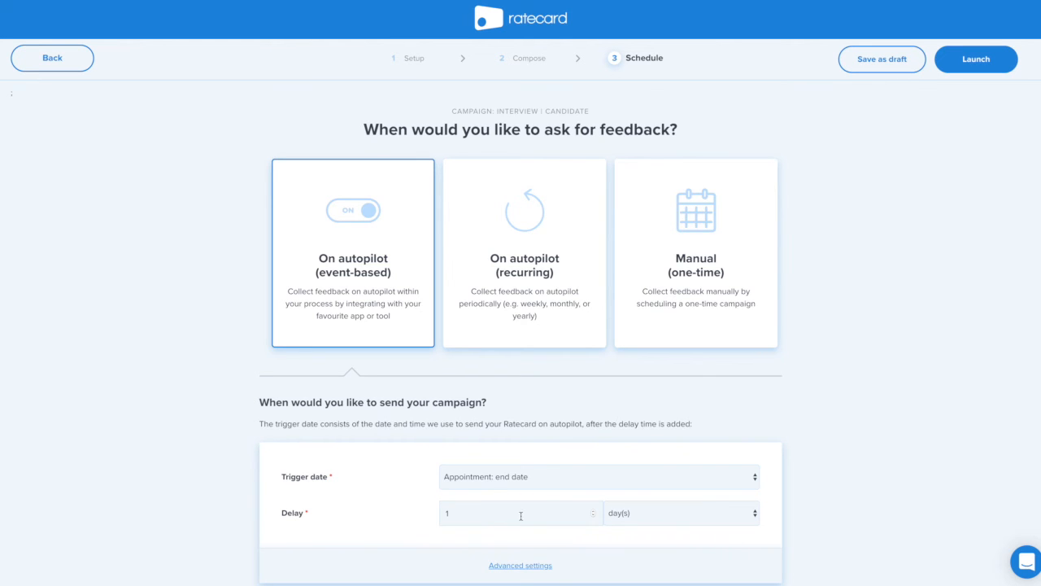
{"action": "left_click", "coordinate": [665, 520]}
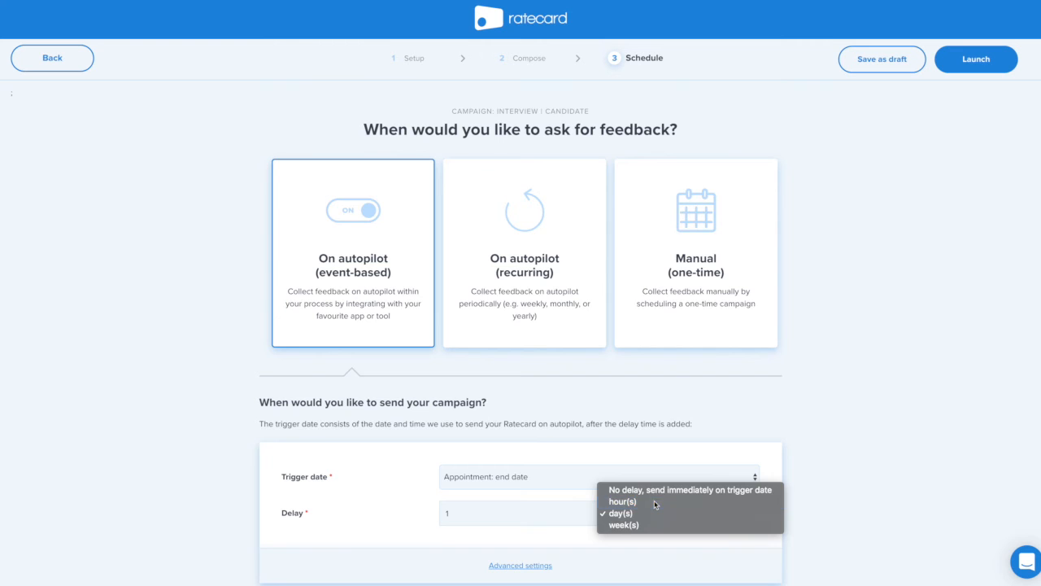
{"action": "left_click", "coordinate": [654, 501]}
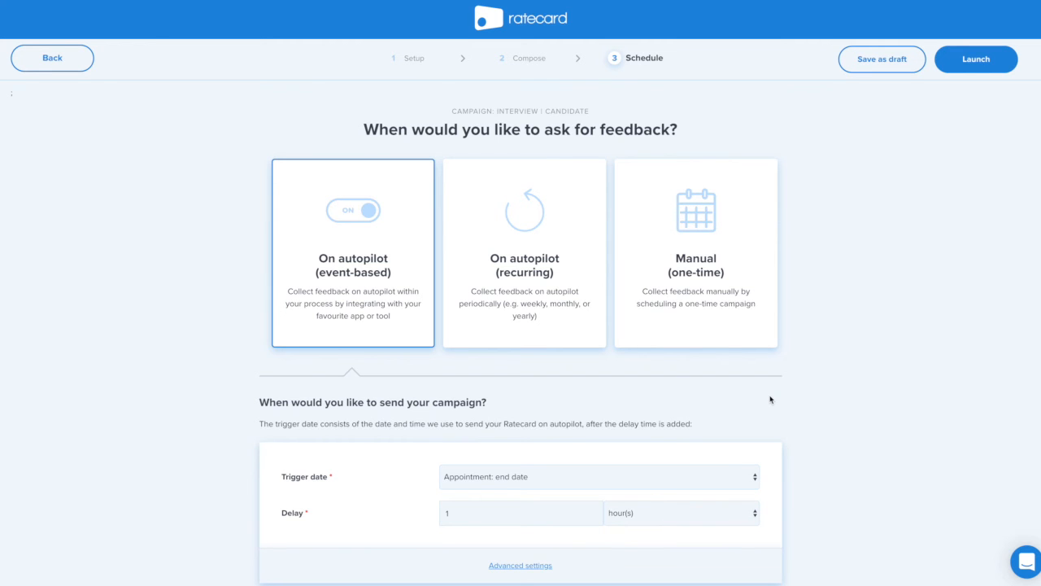
Open the advanced schedule settings and look at the reminder option.
{"action": "scroll", "coordinate": [703, 416], "scroll_direction": "down", "scroll_amount": 1}
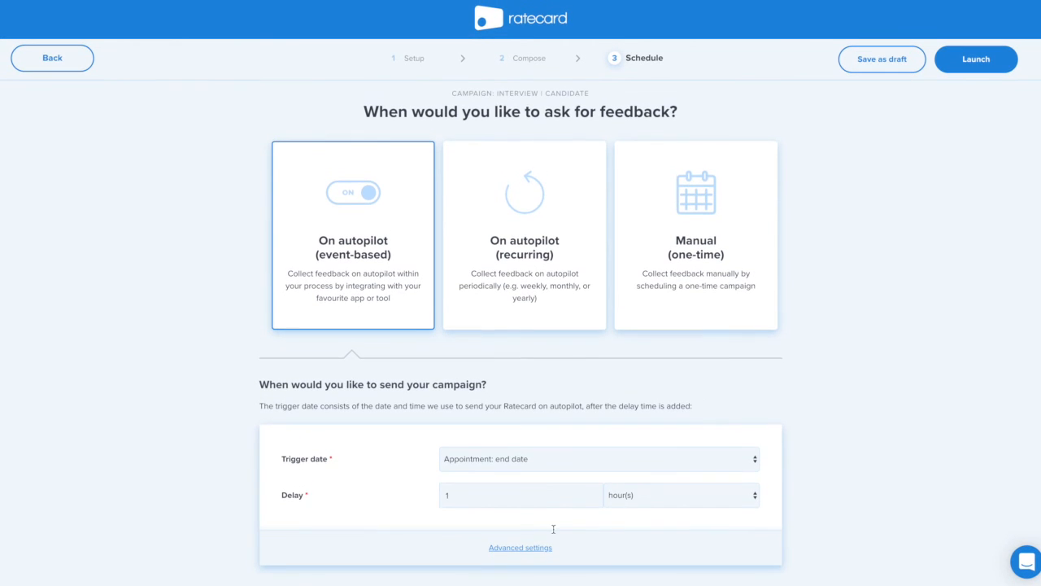
{"action": "left_click", "coordinate": [521, 547]}
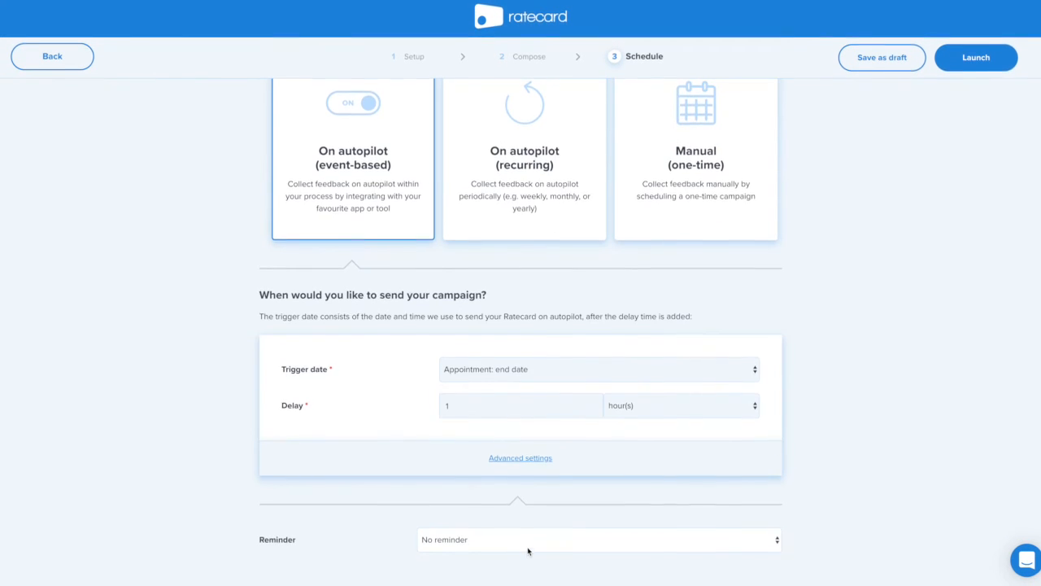
{"action": "scroll", "coordinate": [533, 468], "scroll_direction": "up", "scroll_amount": 2}
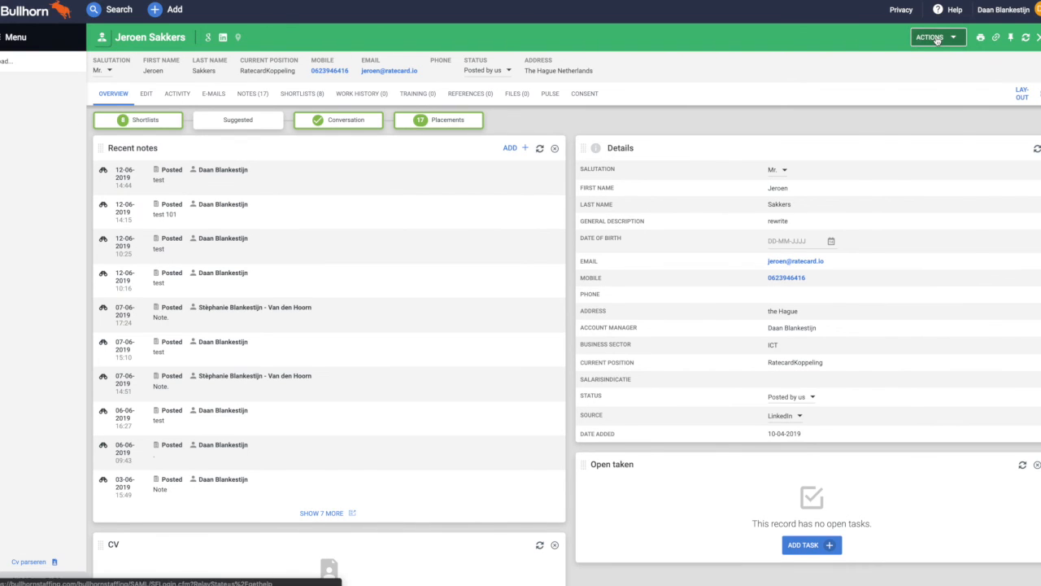
Switch to Bullhorn and start a new appointment for the candidate with topic "Example Meeting" and type Interview.
{"action": "left_click", "coordinate": [936, 37]}
{"action": "left_click", "coordinate": [900, 150]}
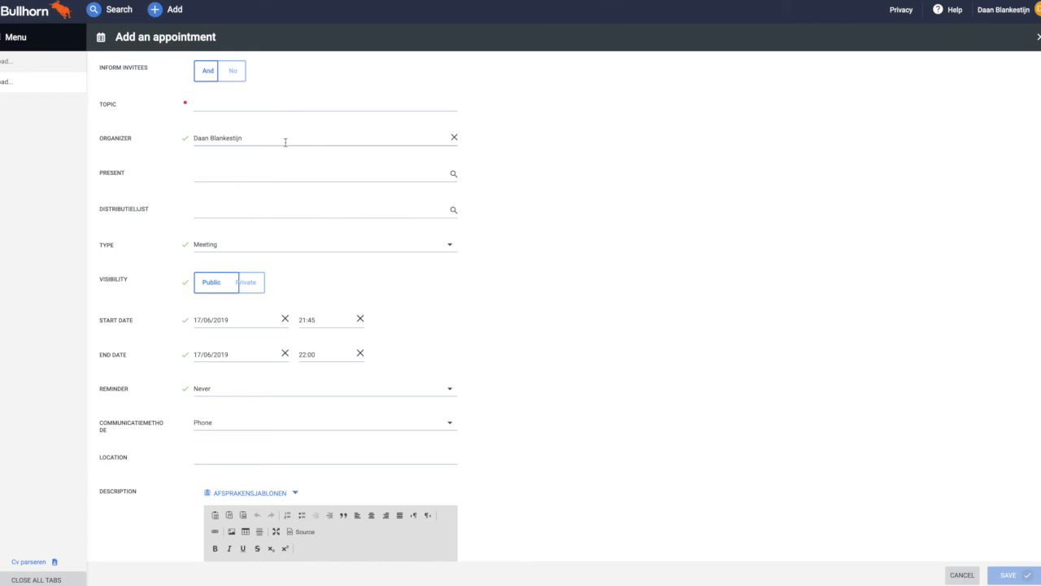
{"action": "left_click", "coordinate": [276, 109]}
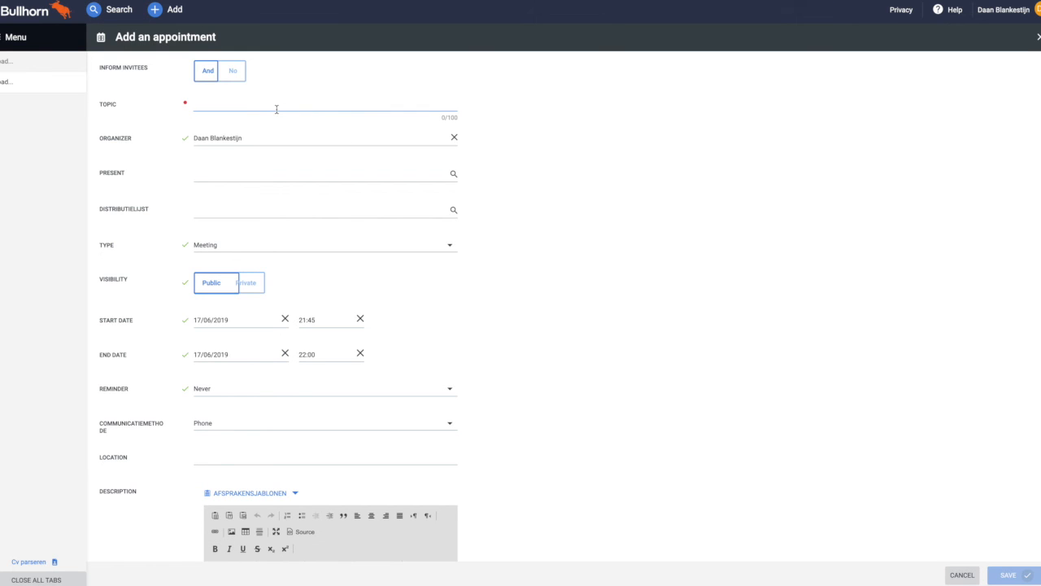
{"action": "type", "text": "Example Meeting"}
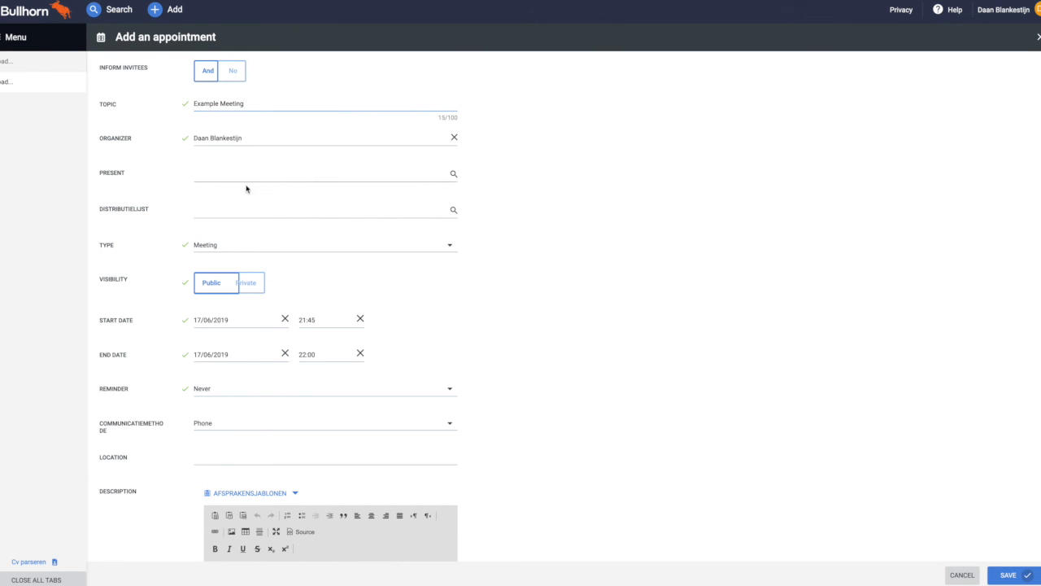
{"action": "left_click", "coordinate": [242, 168]}
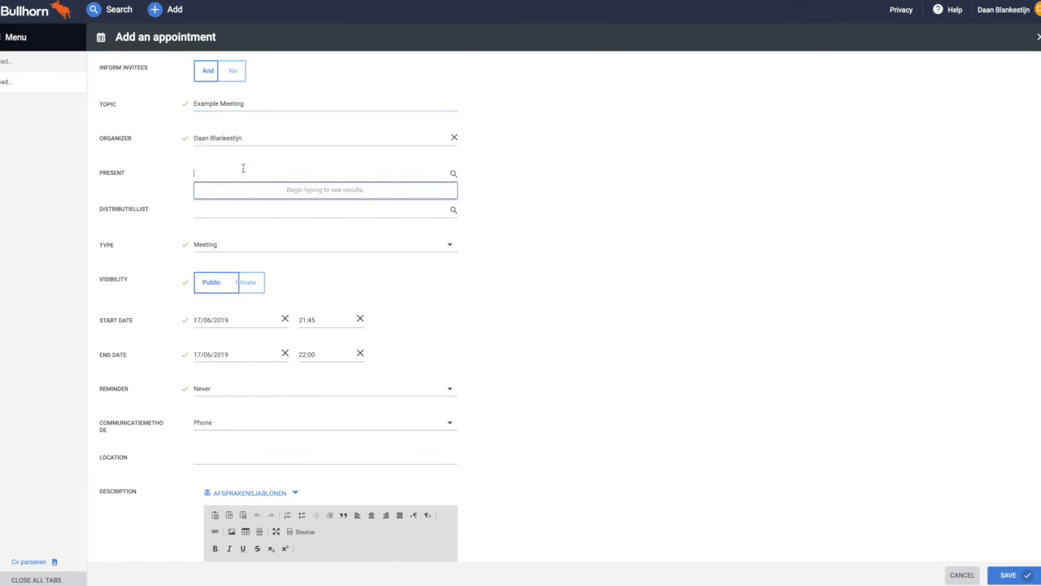
{"action": "left_click", "coordinate": [226, 244]}
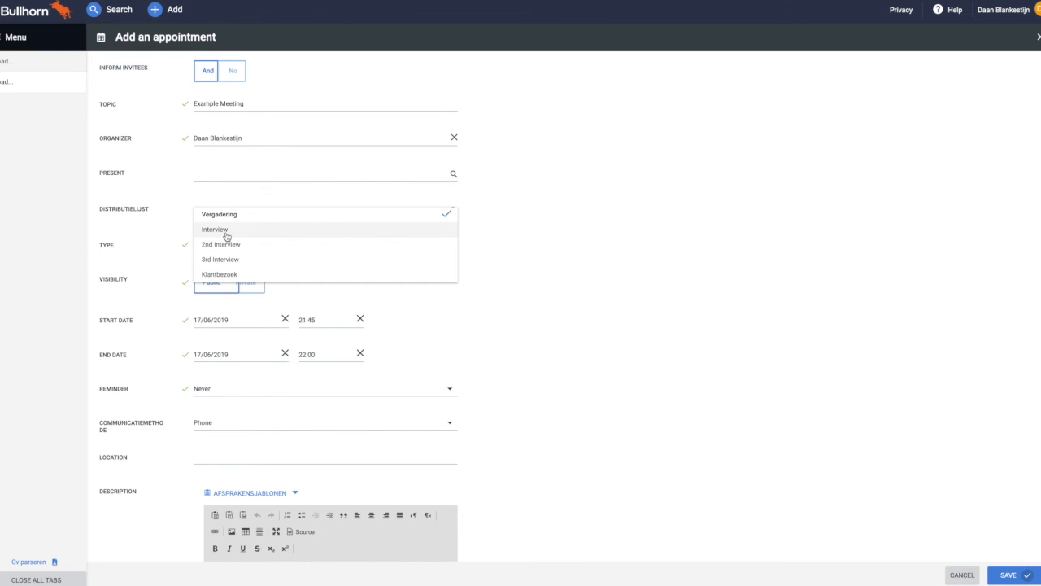
{"action": "left_click", "coordinate": [226, 232]}
Set the appointment's start to 18/06/2019 at 13:30.
{"action": "scroll", "coordinate": [170, 265], "scroll_direction": "down", "scroll_amount": 3}
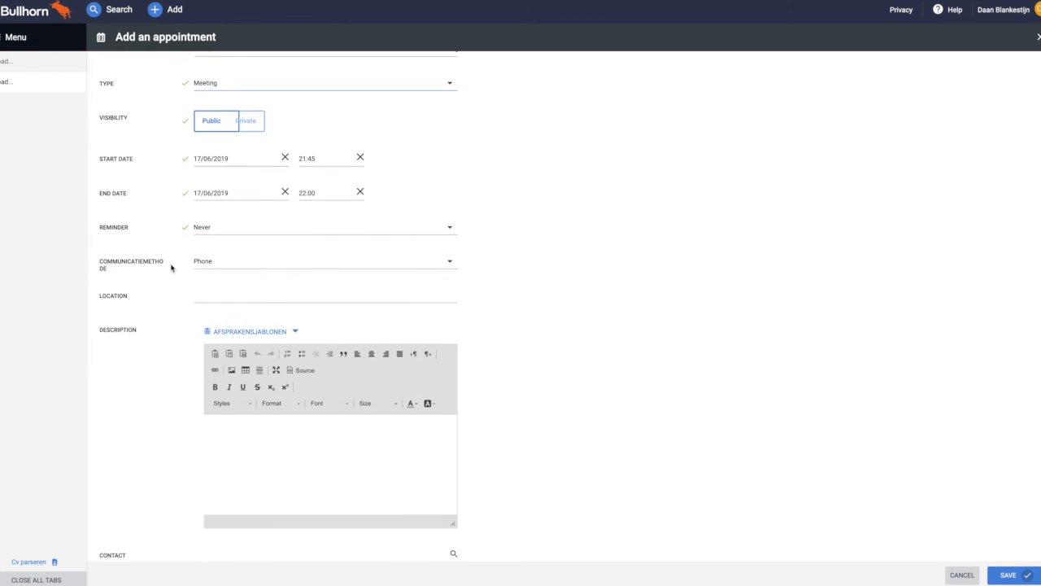
{"action": "left_click", "coordinate": [196, 86]}
{"action": "left_click", "coordinate": [221, 188]}
{"action": "left_click", "coordinate": [302, 85]}
{"action": "scroll", "coordinate": [306, 110], "scroll_direction": "up", "scroll_amount": 5}
{"action": "scroll", "coordinate": [307, 116], "scroll_direction": "up", "scroll_amount": 1}
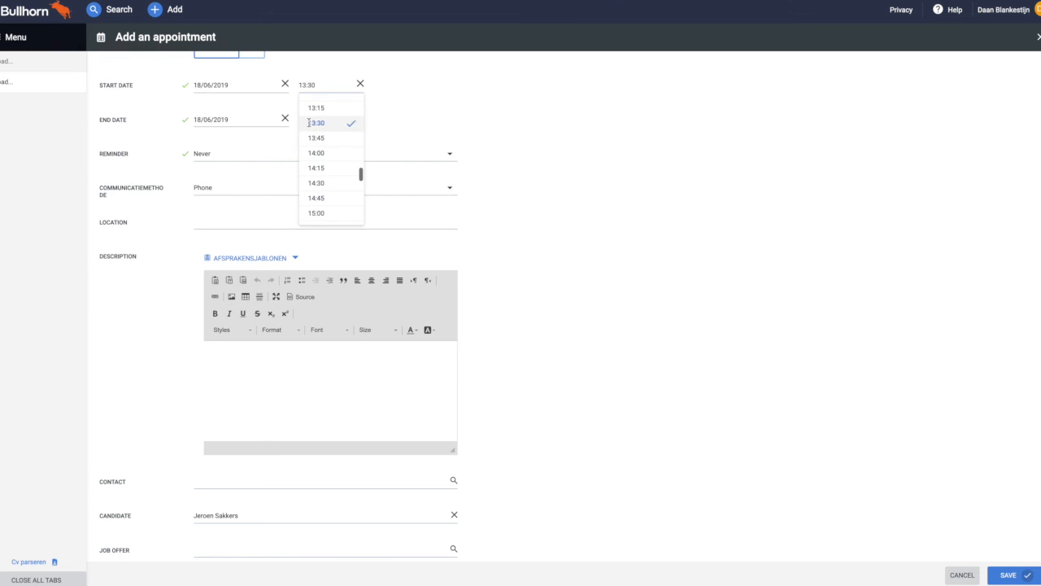
{"action": "left_click", "coordinate": [165, 148]}
Enter "Interview" as the description, link the Ratecard contact by name and save the appointment.
{"action": "scroll", "coordinate": [166, 149], "scroll_direction": "down", "scroll_amount": 3}
{"action": "left_click", "coordinate": [245, 247]}
{"action": "scroll", "coordinate": [249, 272], "scroll_direction": "down", "scroll_amount": 1}
{"action": "left_click", "coordinate": [249, 300]}
{"action": "type", "text": "lan l"}
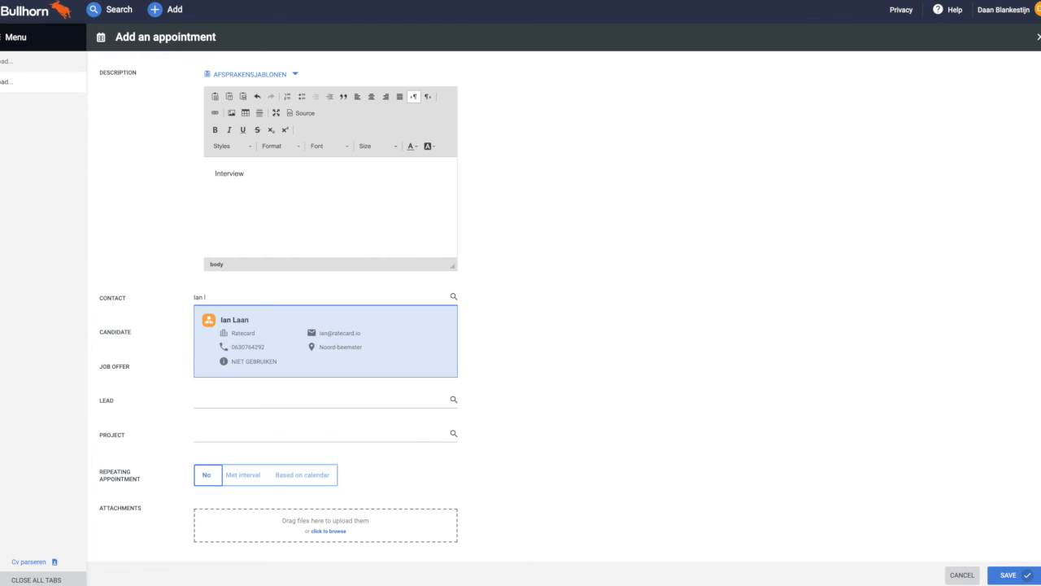
{"action": "left_click", "coordinate": [250, 322]}
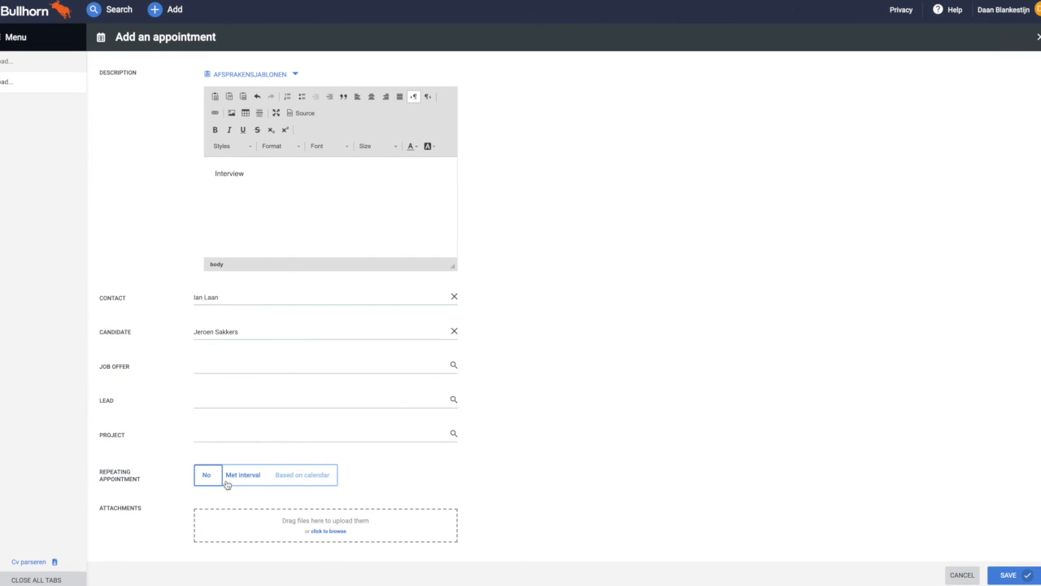
{"action": "left_click", "coordinate": [1007, 574]}
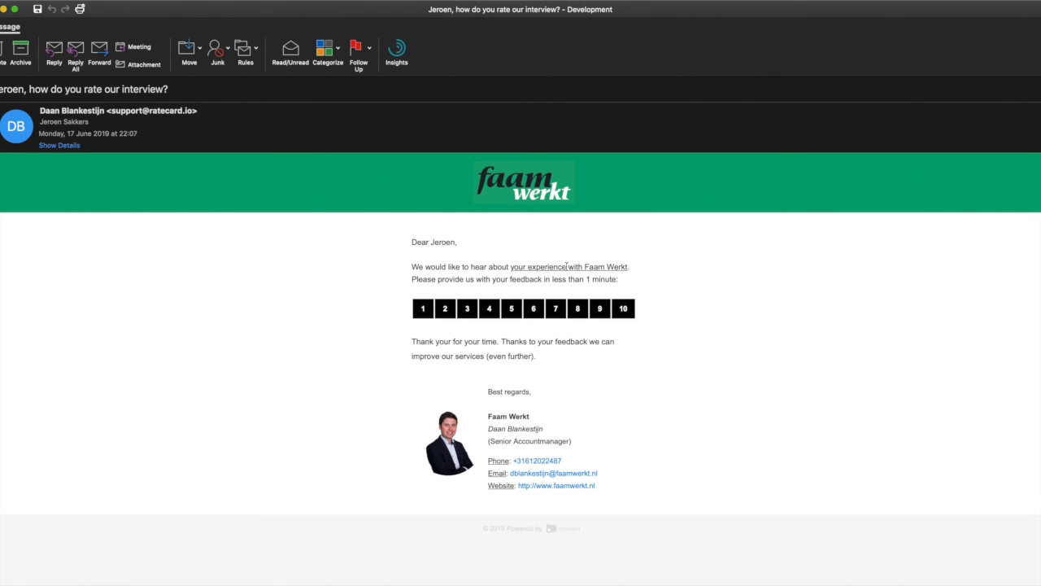
Open the feedback form from the received email with a rating of 8, try a 7 for the meeting and set it back to 8.
{"action": "left_click", "coordinate": [577, 308]}
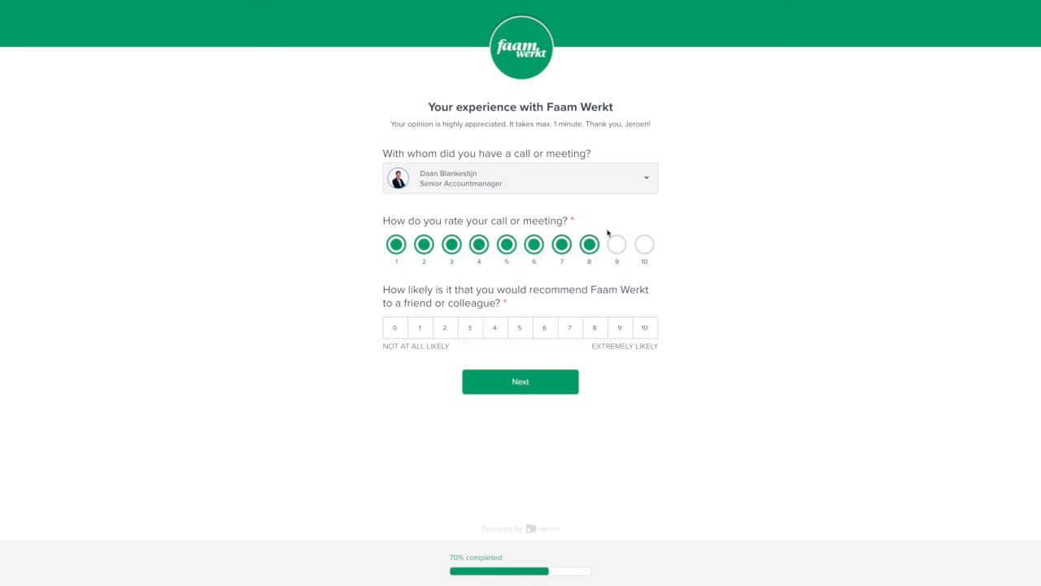
{"action": "left_click", "coordinate": [561, 246]}
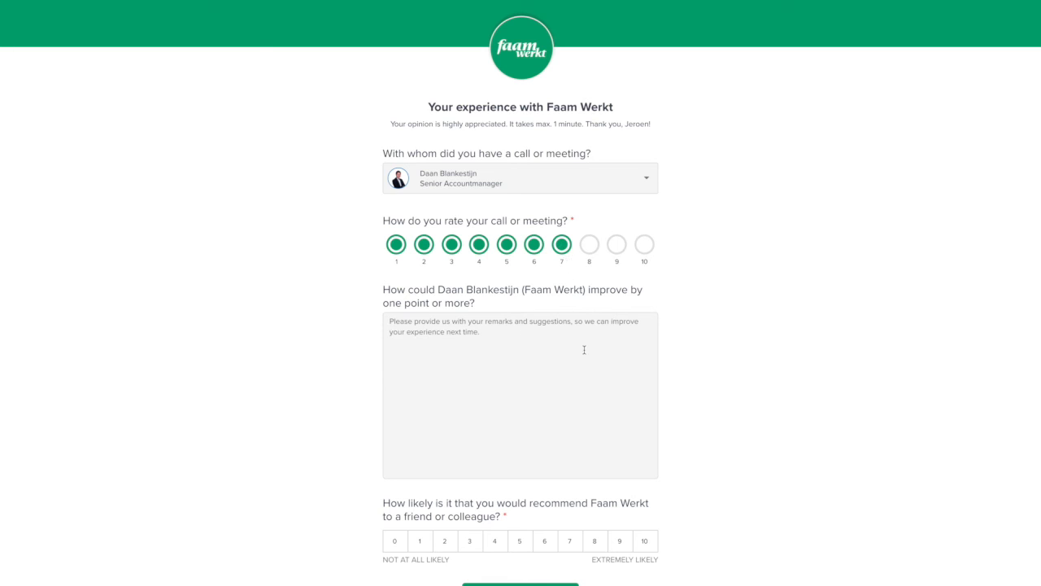
{"action": "left_click", "coordinate": [589, 245]}
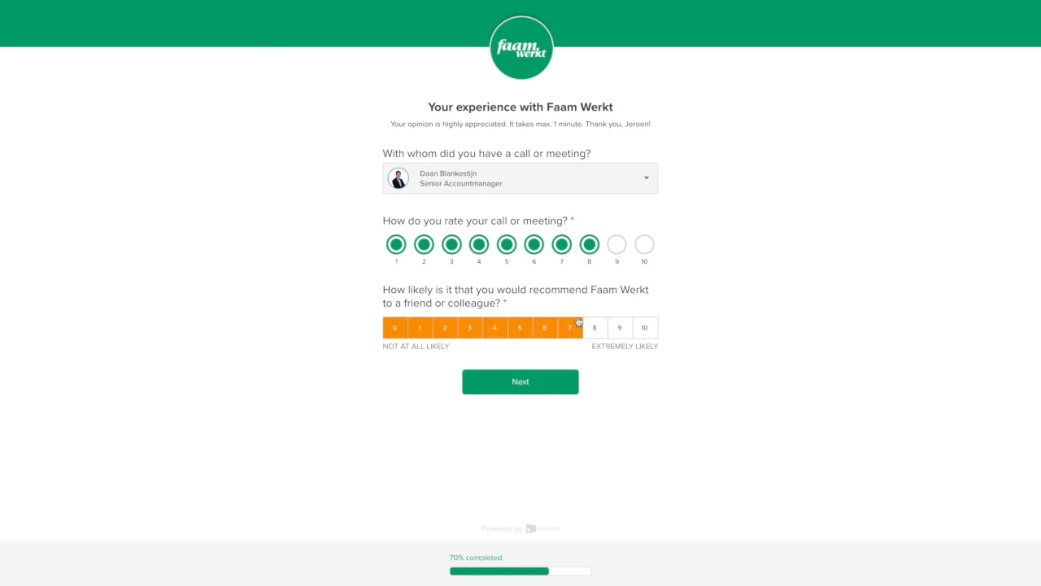
Answer the question about recommending Faam Werkt with 9 and submit the feedback.
{"action": "left_click", "coordinate": [611, 329]}
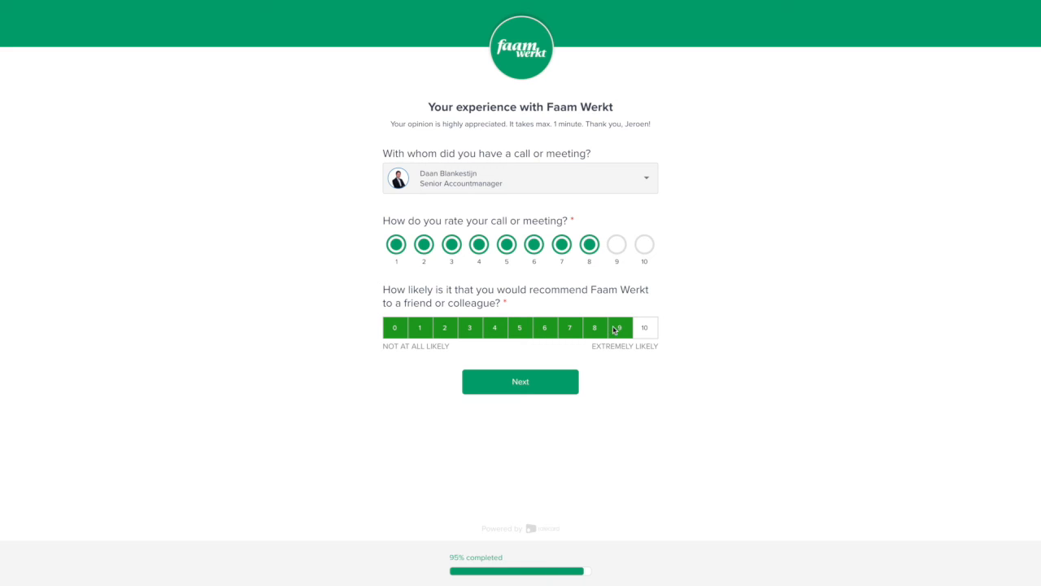
{"action": "left_click", "coordinate": [523, 381]}
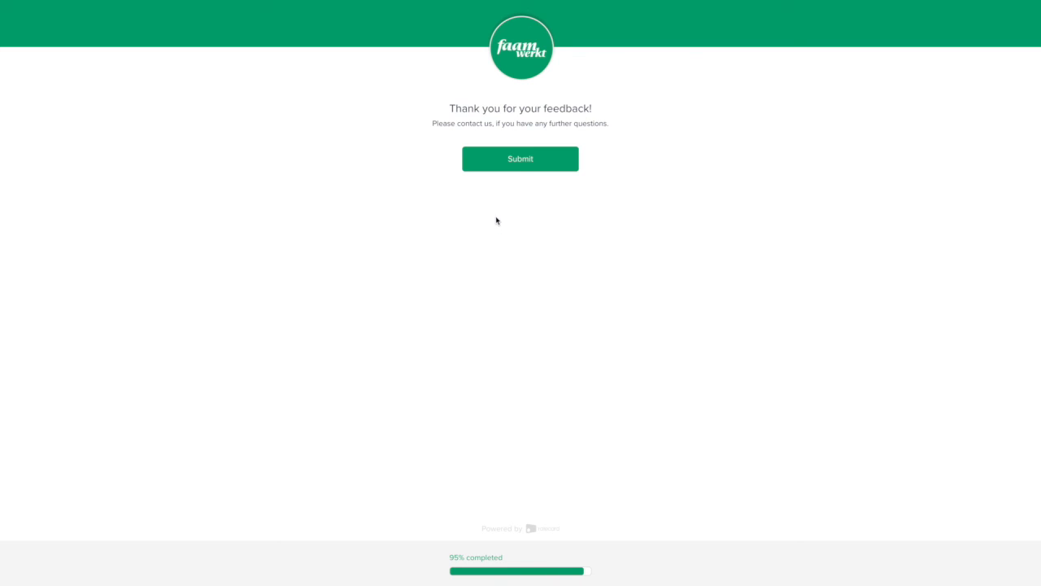
{"action": "left_click", "coordinate": [513, 170]}
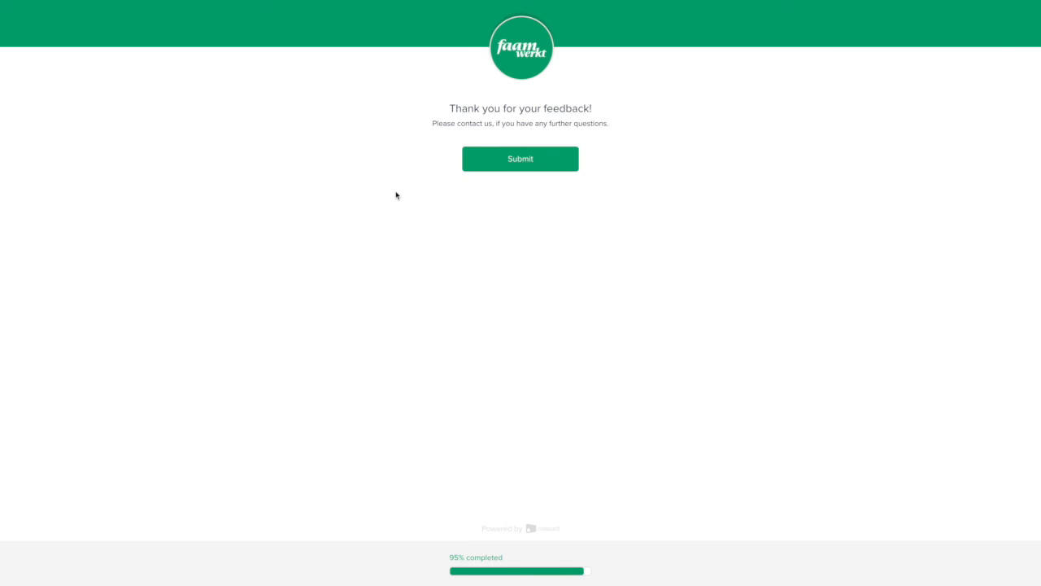